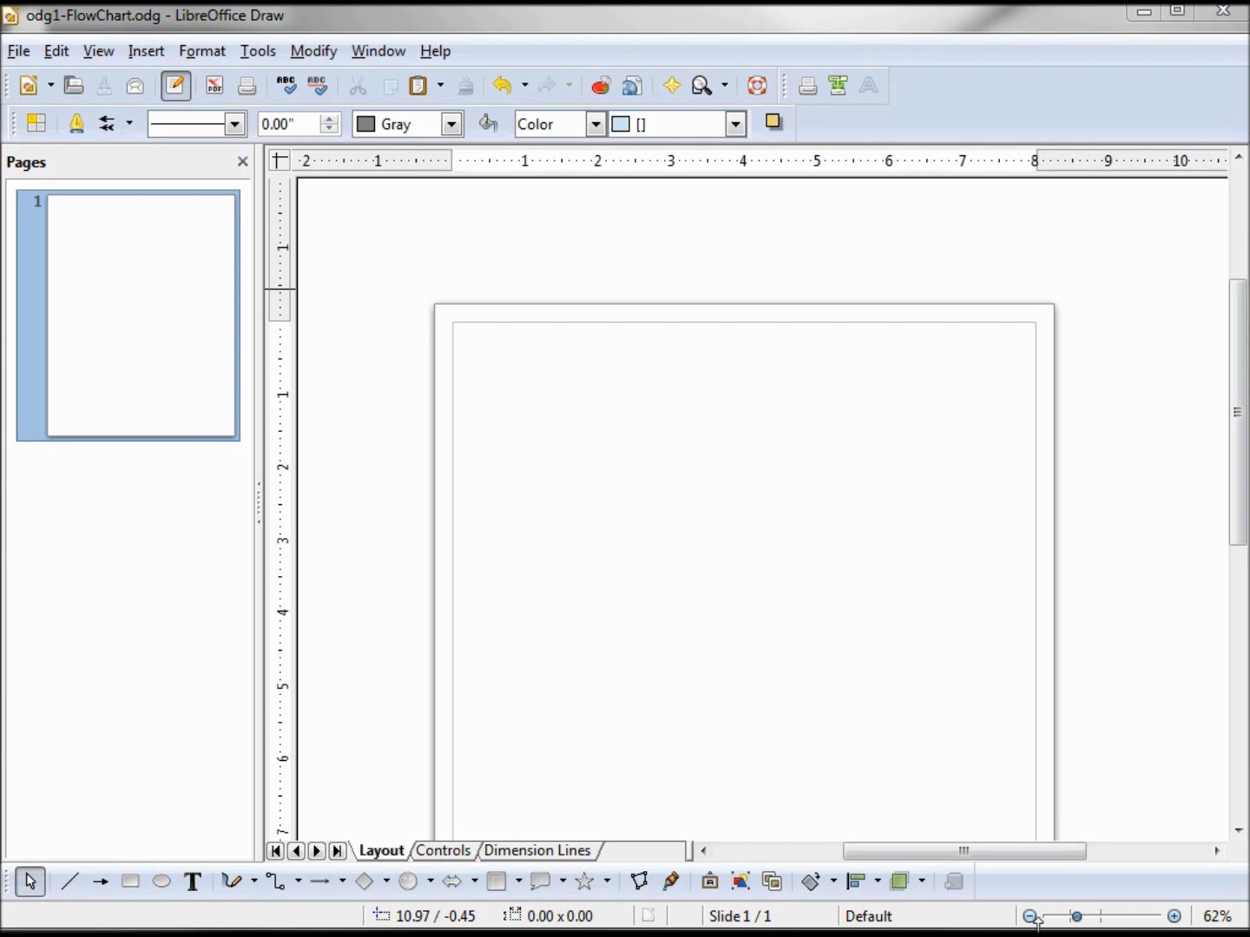
Shorten the window and tear off the Basic Shapes palette as a floating panel
{"action": "left_click_drag", "start_coordinate": [818, 923], "coordinate": [820, 752]}
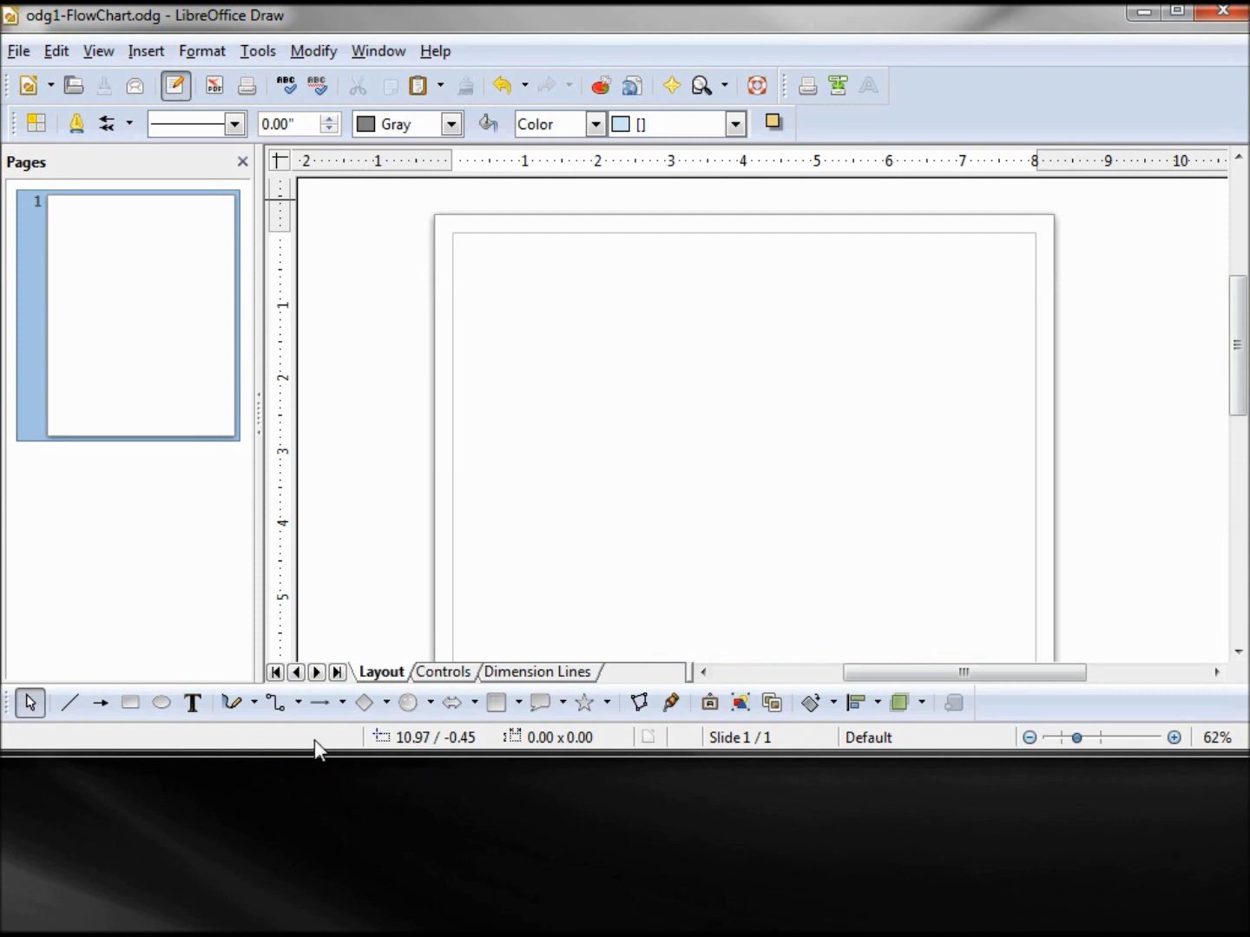
{"action": "left_click", "coordinate": [387, 704]}
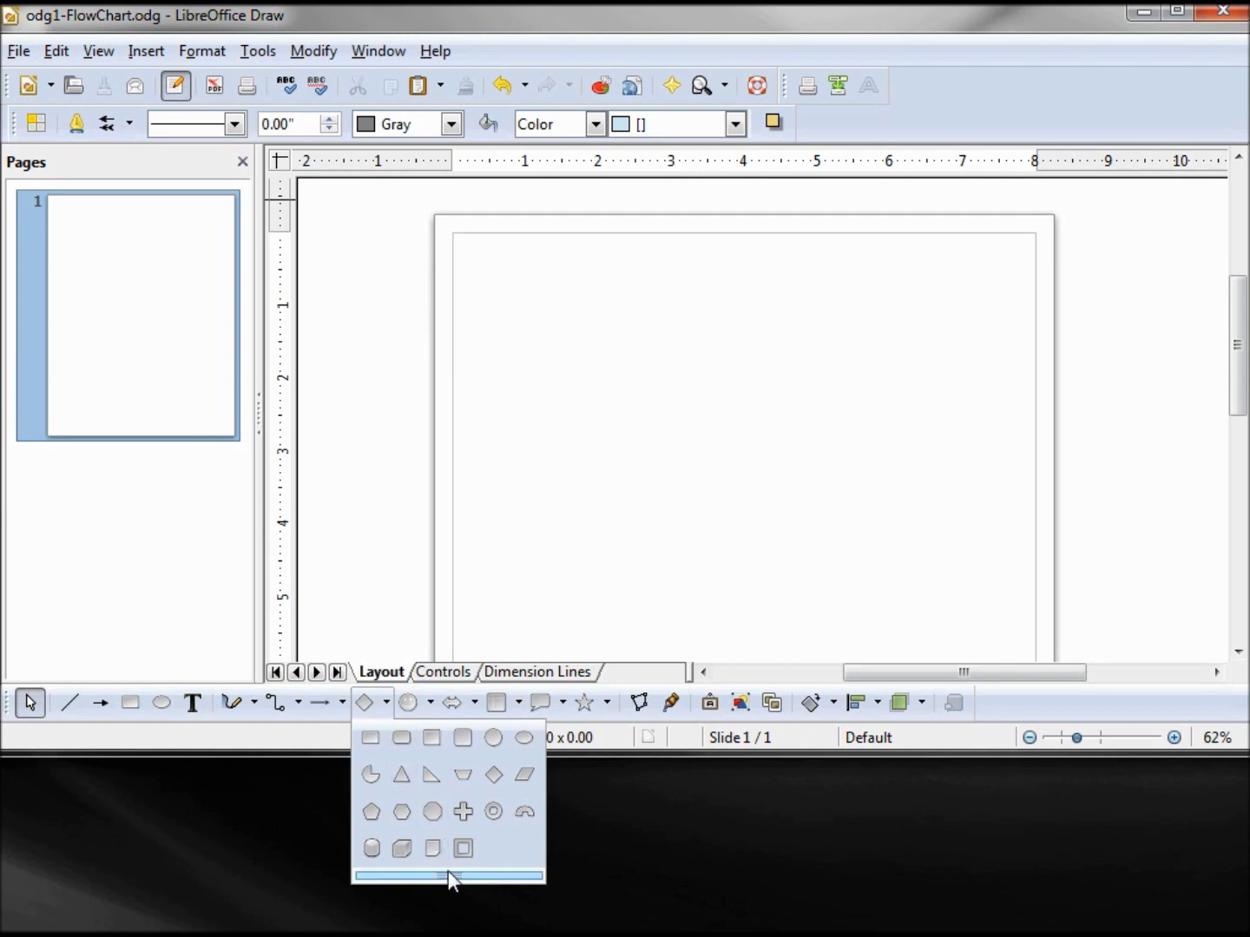
{"action": "left_click_drag", "start_coordinate": [449, 871], "coordinate": [133, 408]}
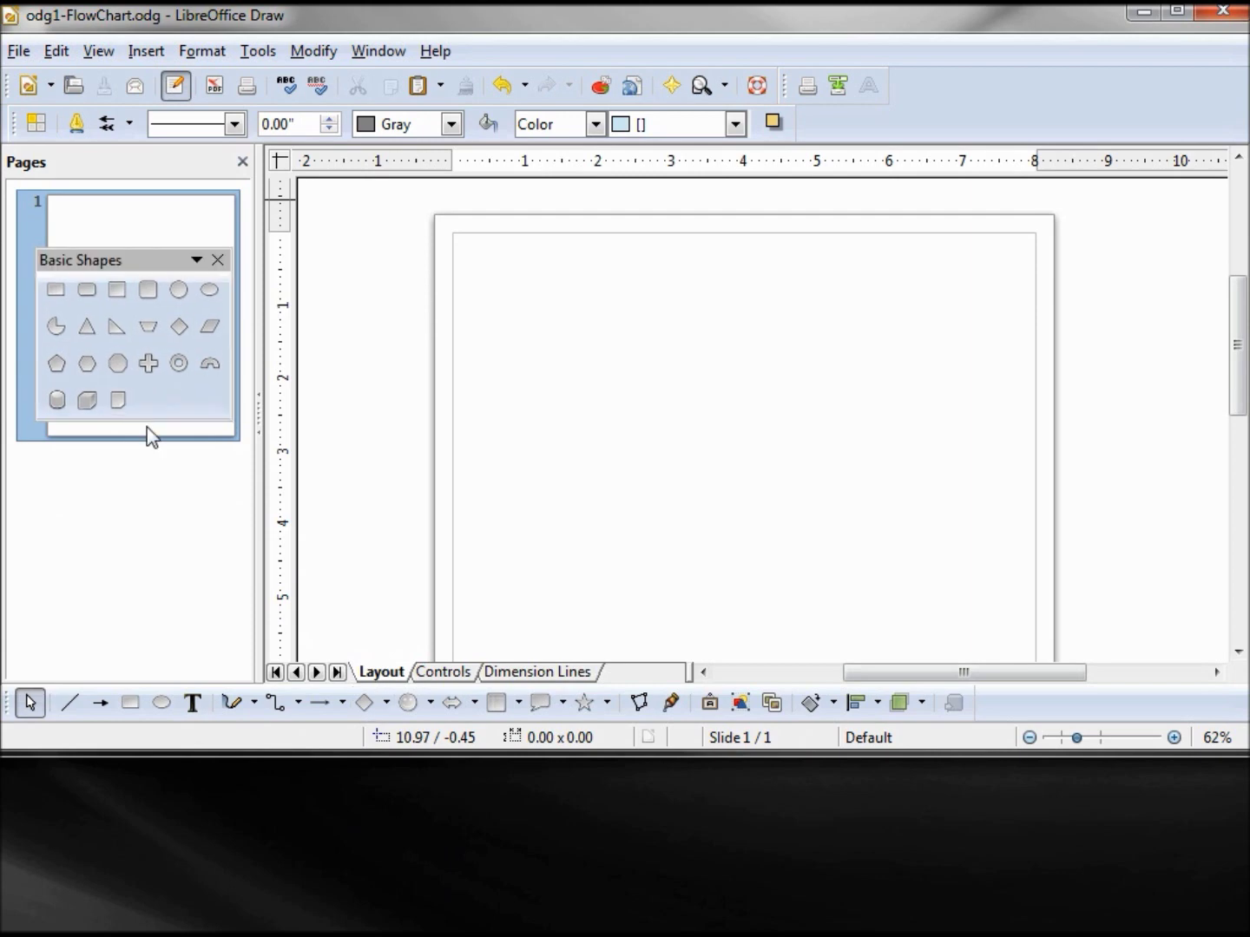
Float the Connector styles palette and restore the window to full height
{"action": "left_click", "coordinate": [298, 703]}
{"action": "left_click_drag", "start_coordinate": [299, 883], "coordinate": [117, 642]}
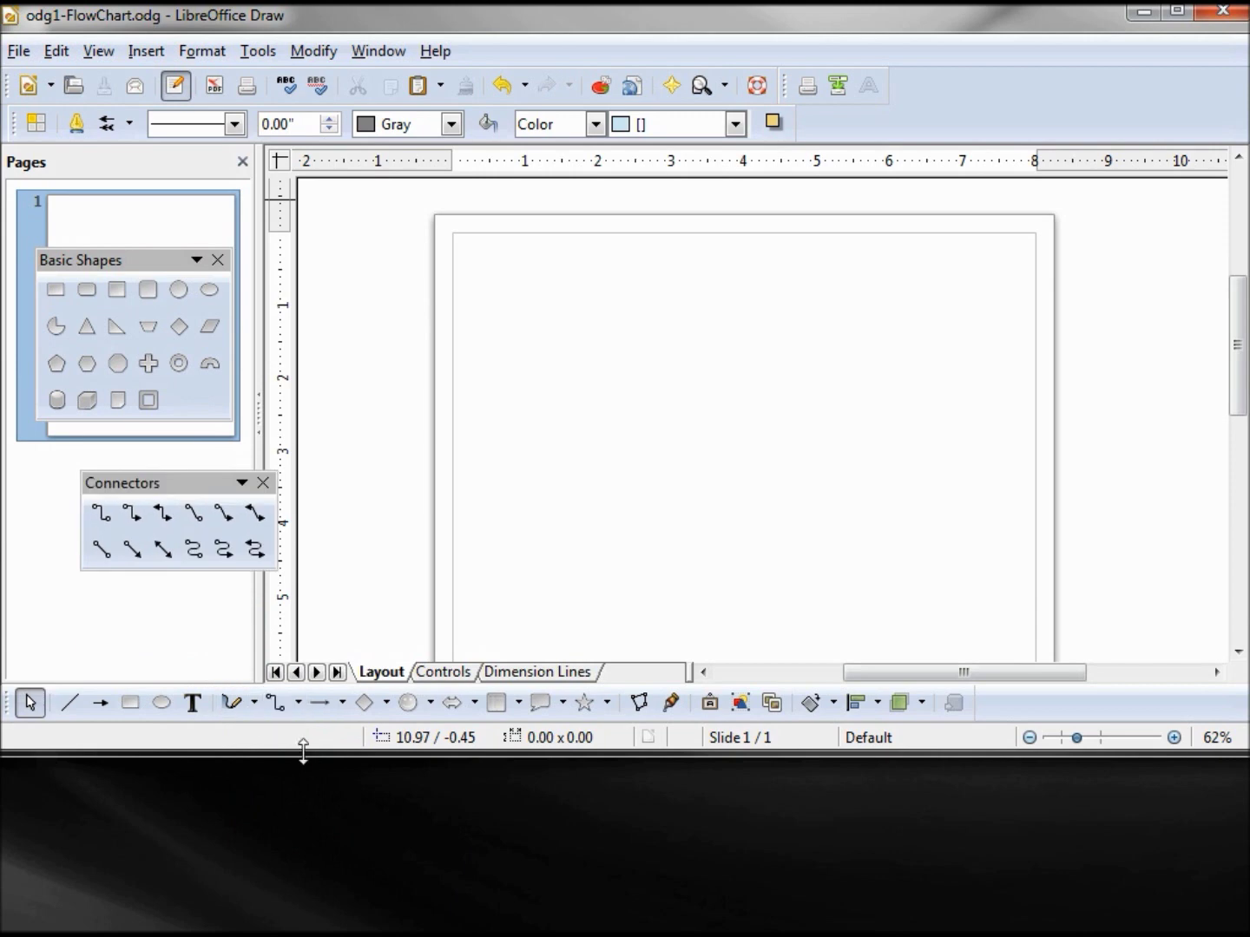
{"action": "left_click_drag", "start_coordinate": [303, 750], "coordinate": [294, 928]}
{"action": "left_click_drag", "start_coordinate": [1236, 391], "coordinate": [1230, 438]}
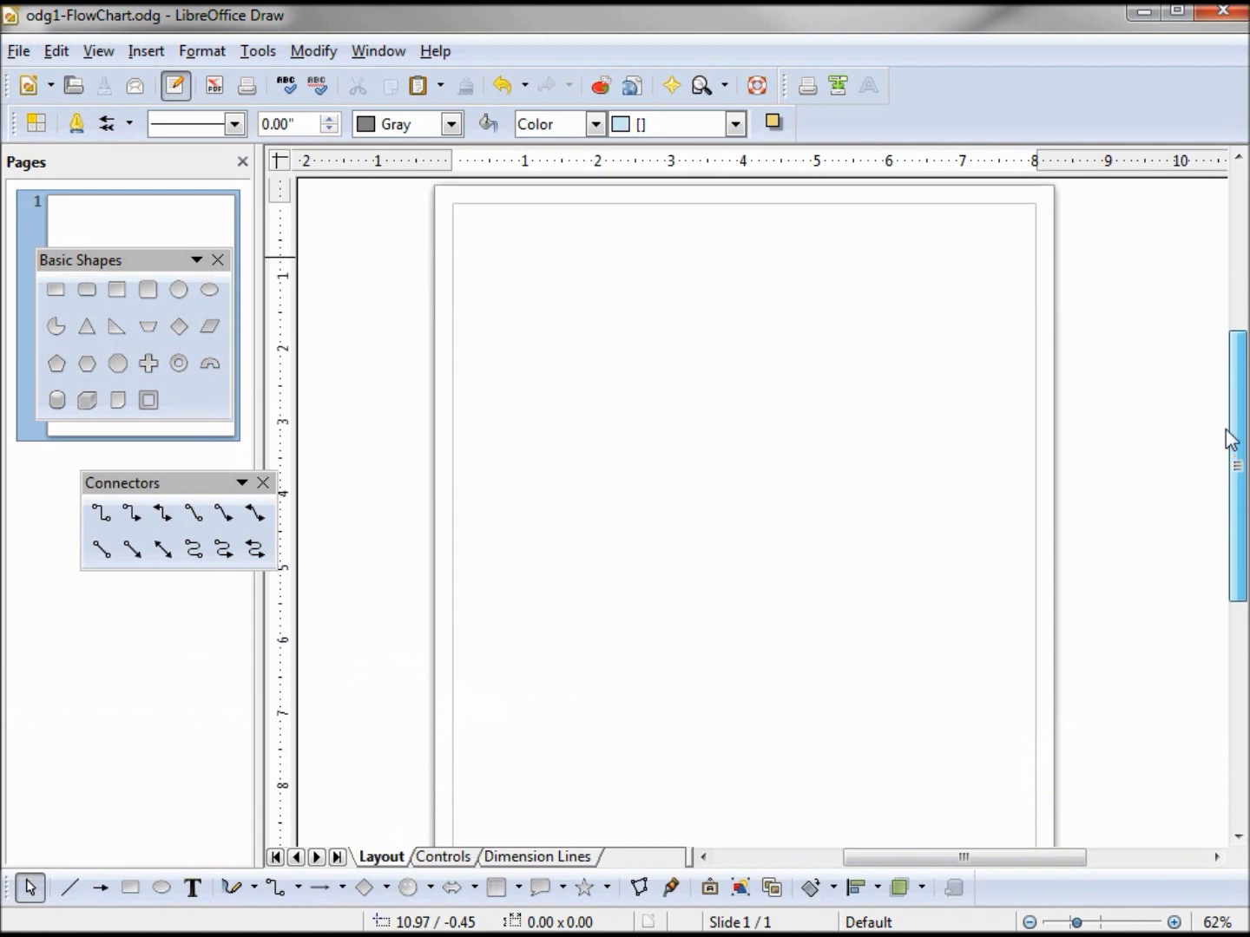
{"action": "left_click", "coordinate": [86, 290]}
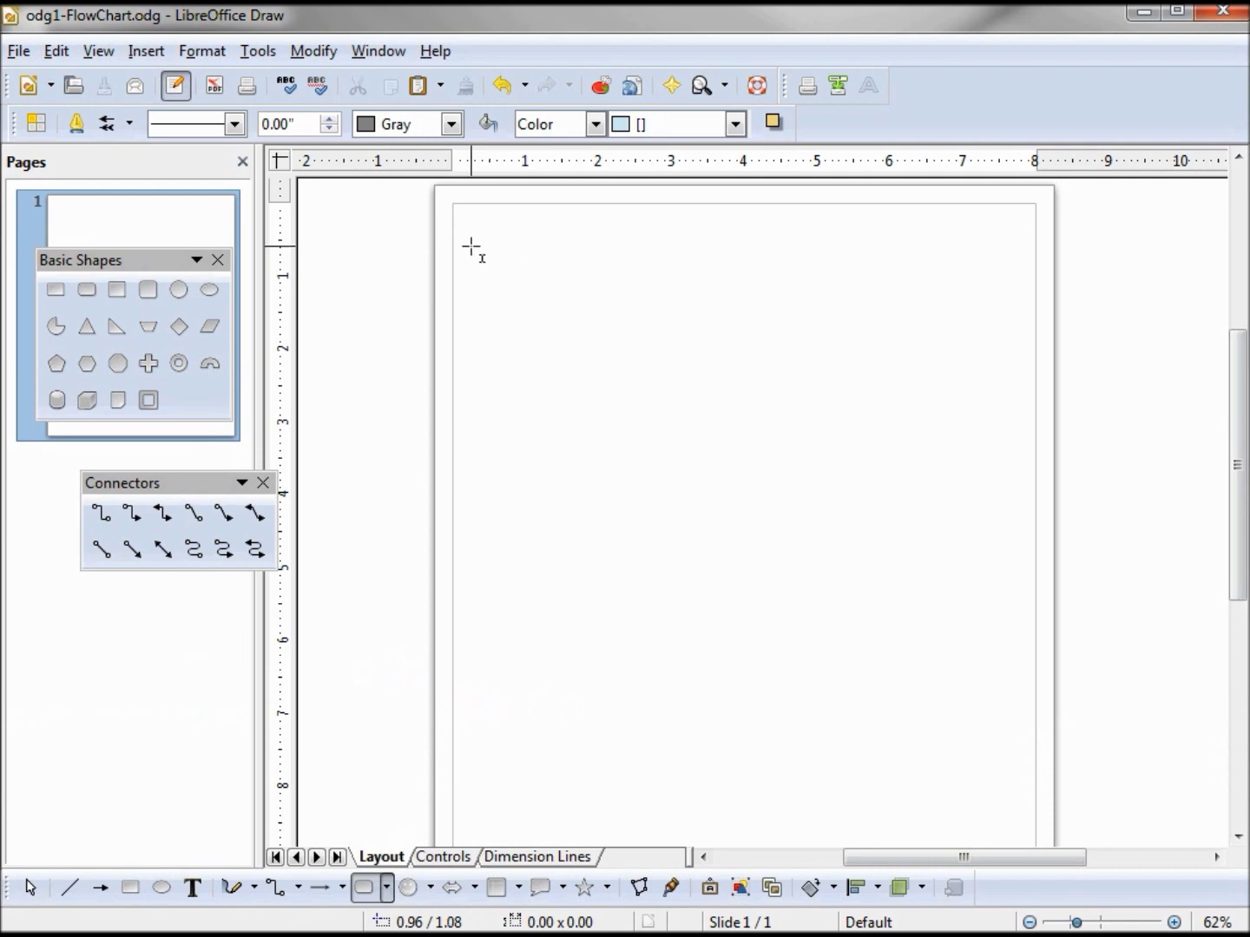
Draw a rounded box labelled 'Start' and a parallelogram labelled 'Read Input' below it
{"action": "mouse_move", "coordinate": [471, 245]}
{"action": "left_mouse_down"}
{"action": "mouse_move", "coordinate": [503, 282]}
{"action": "mouse_move", "coordinate": [584, 286]}
{"action": "left_mouse_up"}
{"action": "type", "text": "Start"}
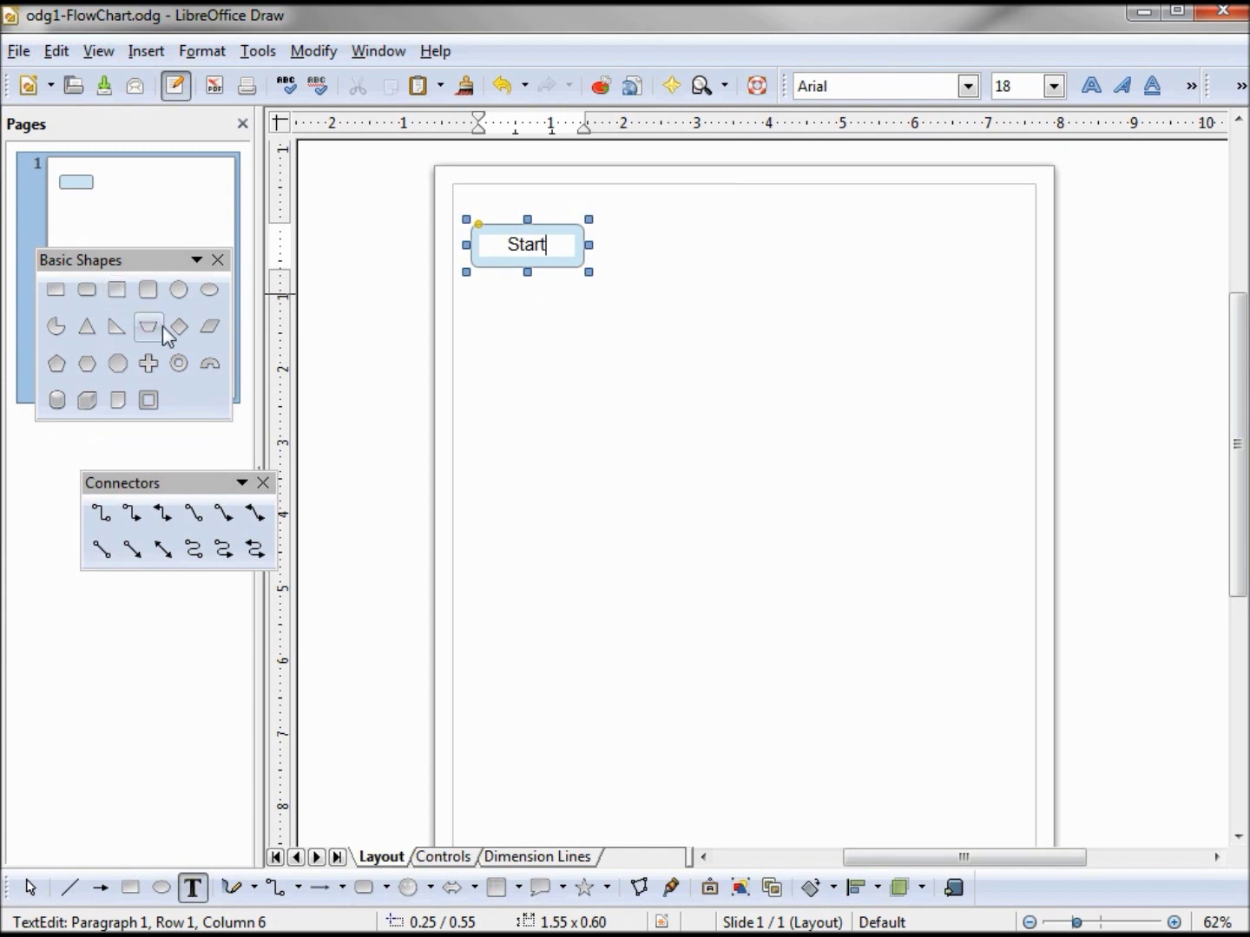
{"action": "left_click", "coordinate": [210, 328]}
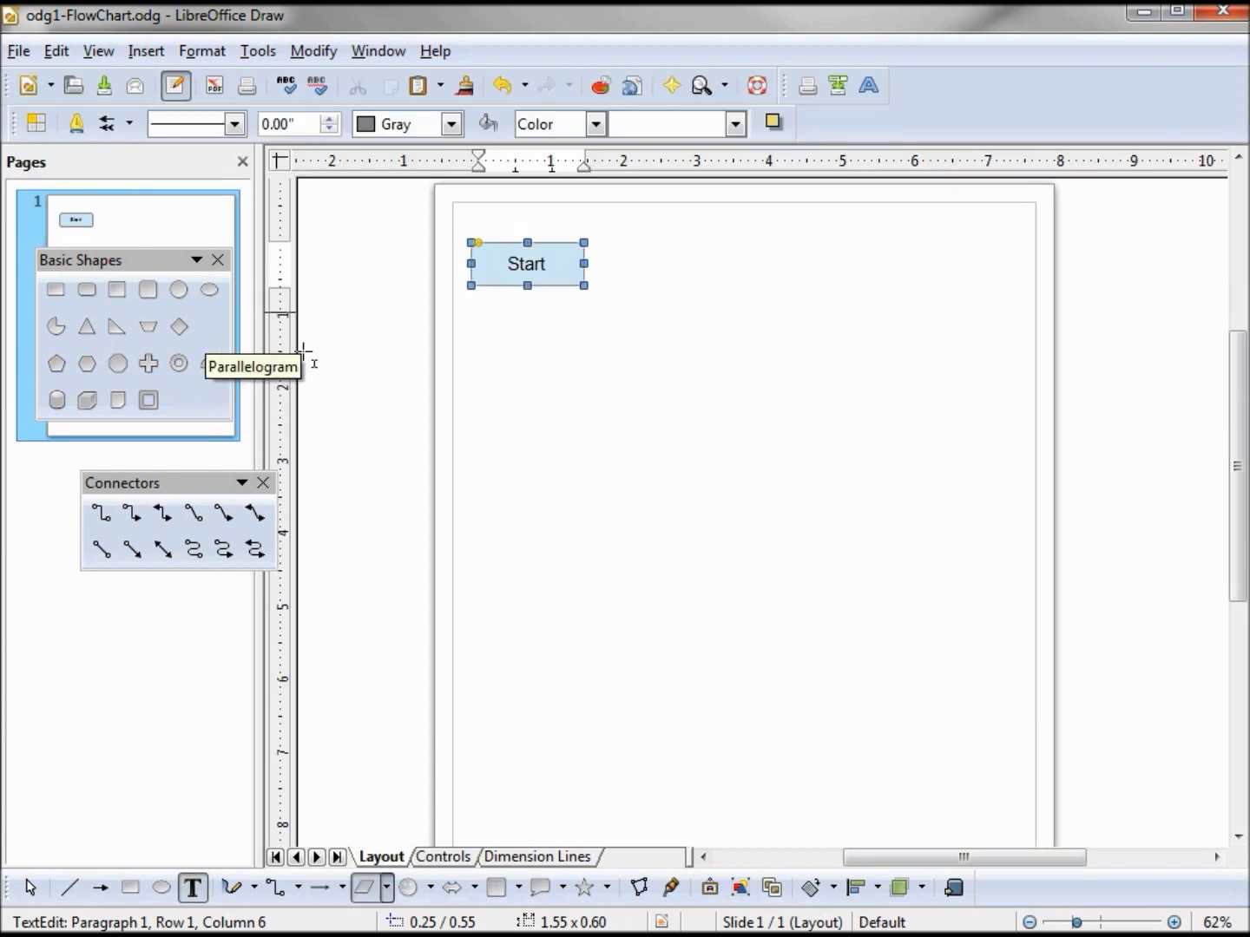
{"action": "left_click_drag", "start_coordinate": [478, 338], "coordinate": [587, 387]}
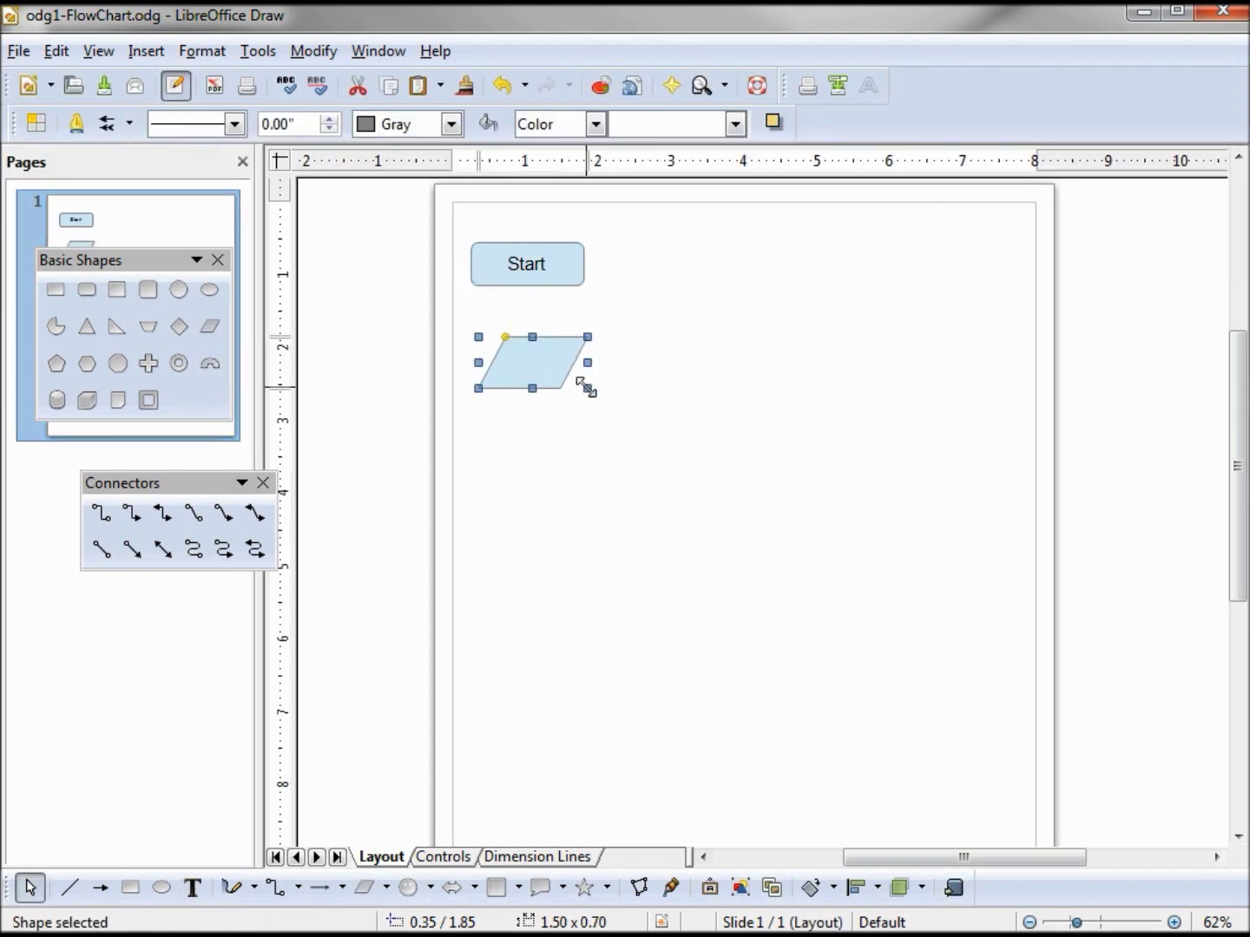
{"action": "type", "text": "Read"}
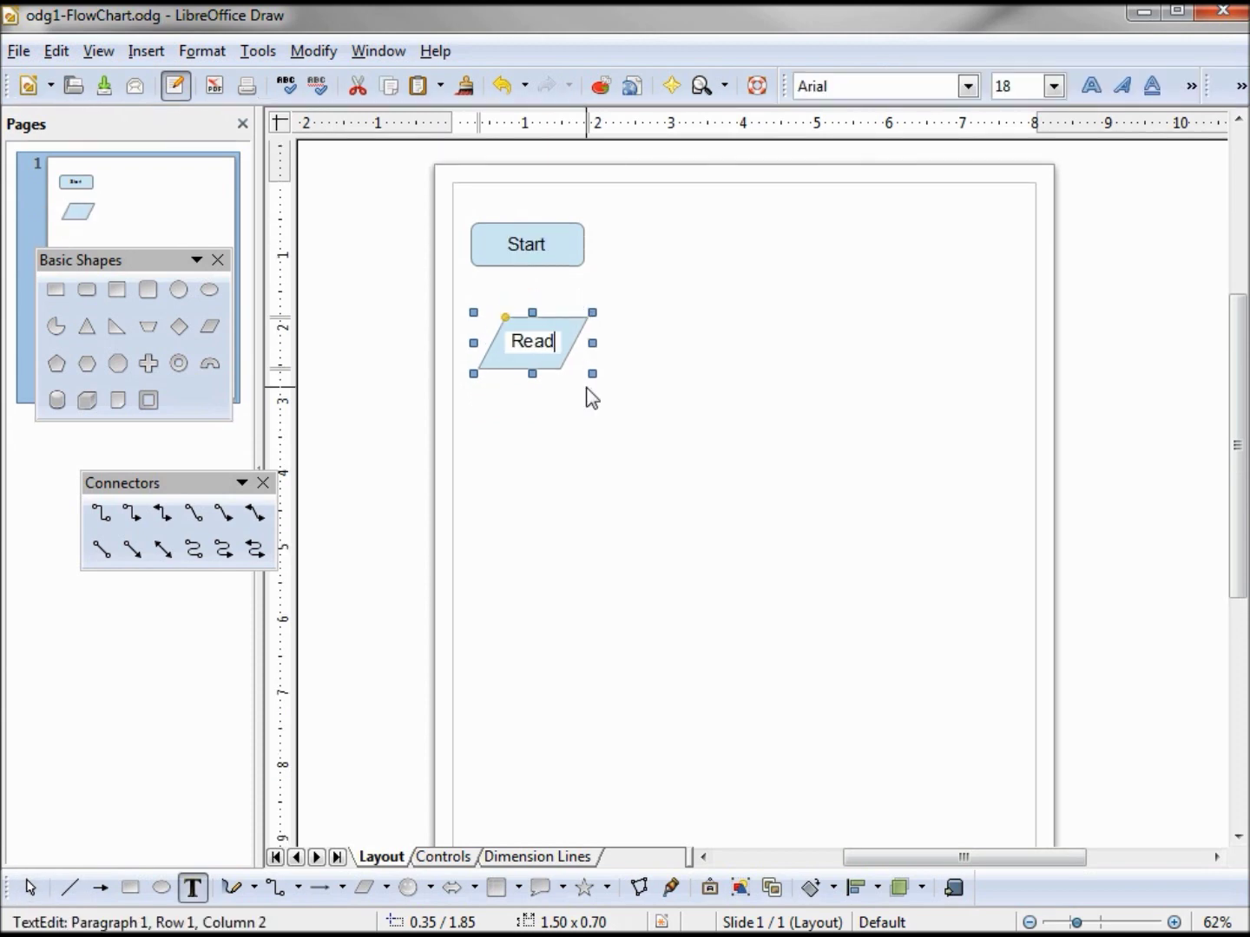
{"action": "key", "text": "Return"}
{"action": "type", "text": "Input"}
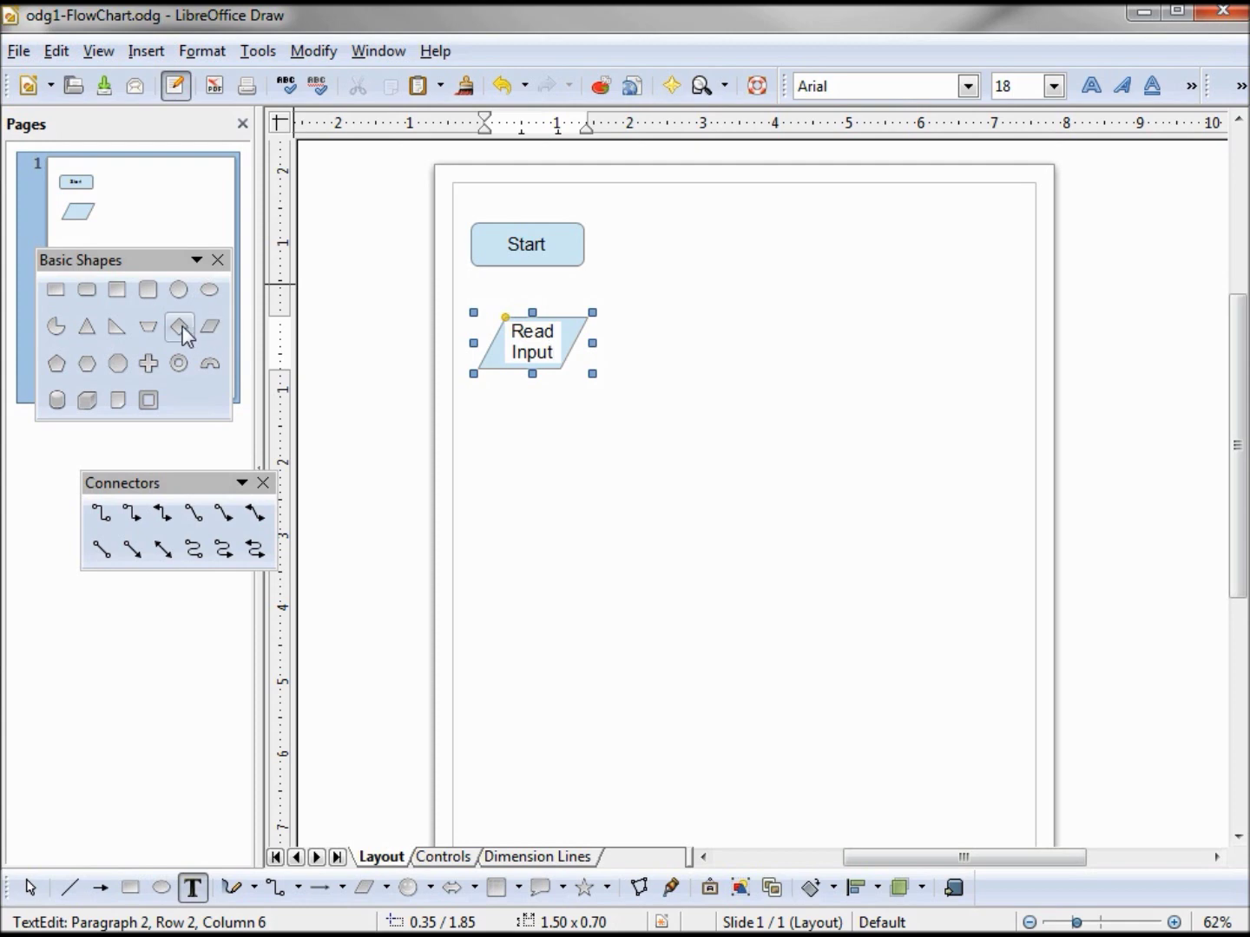
Draw a diamond below Read Input labelled 'End of Data' on two lines
{"action": "left_click", "coordinate": [183, 327]}
{"action": "left_click_drag", "start_coordinate": [493, 432], "coordinate": [587, 536]}
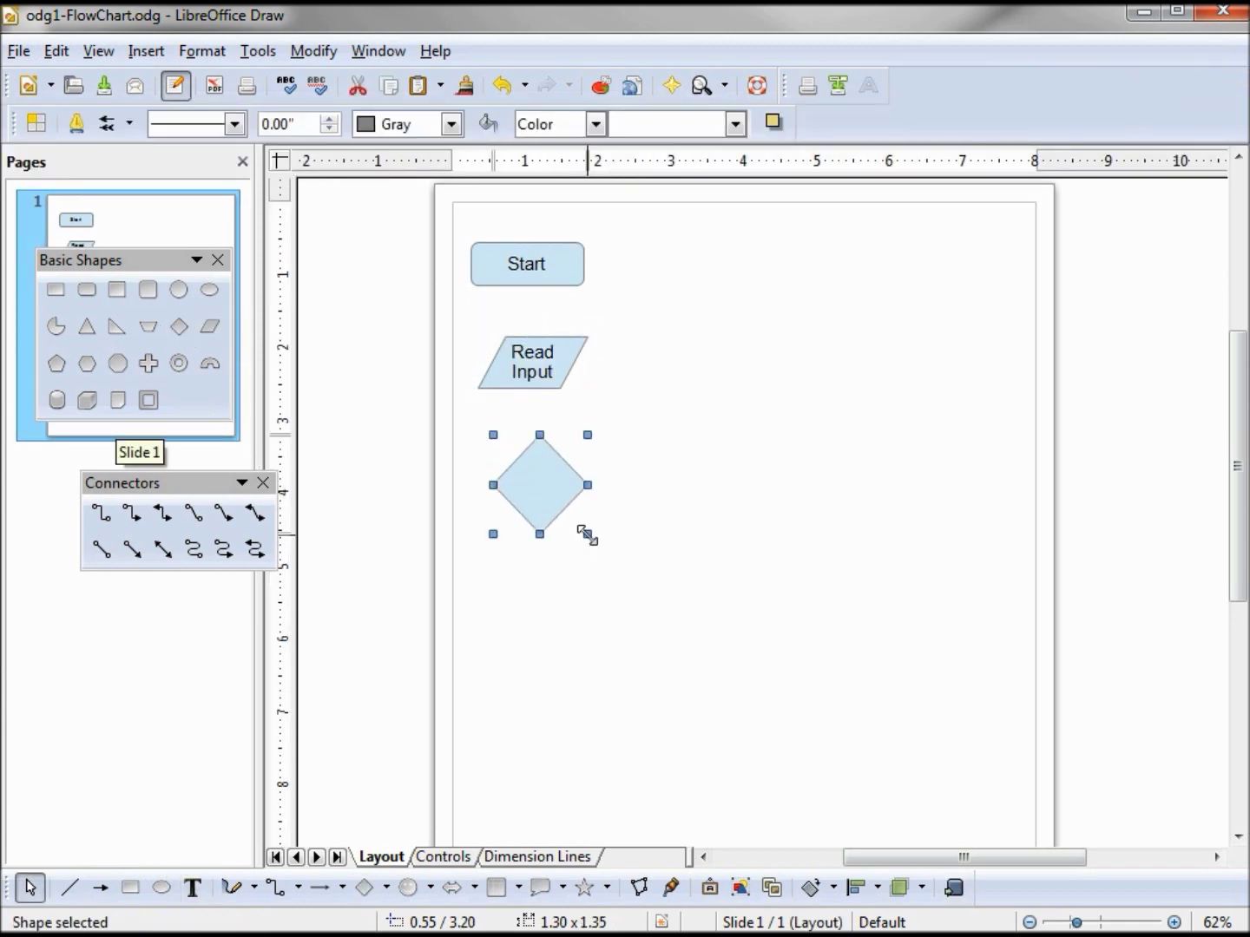
{"action": "type", "text": "End of"}
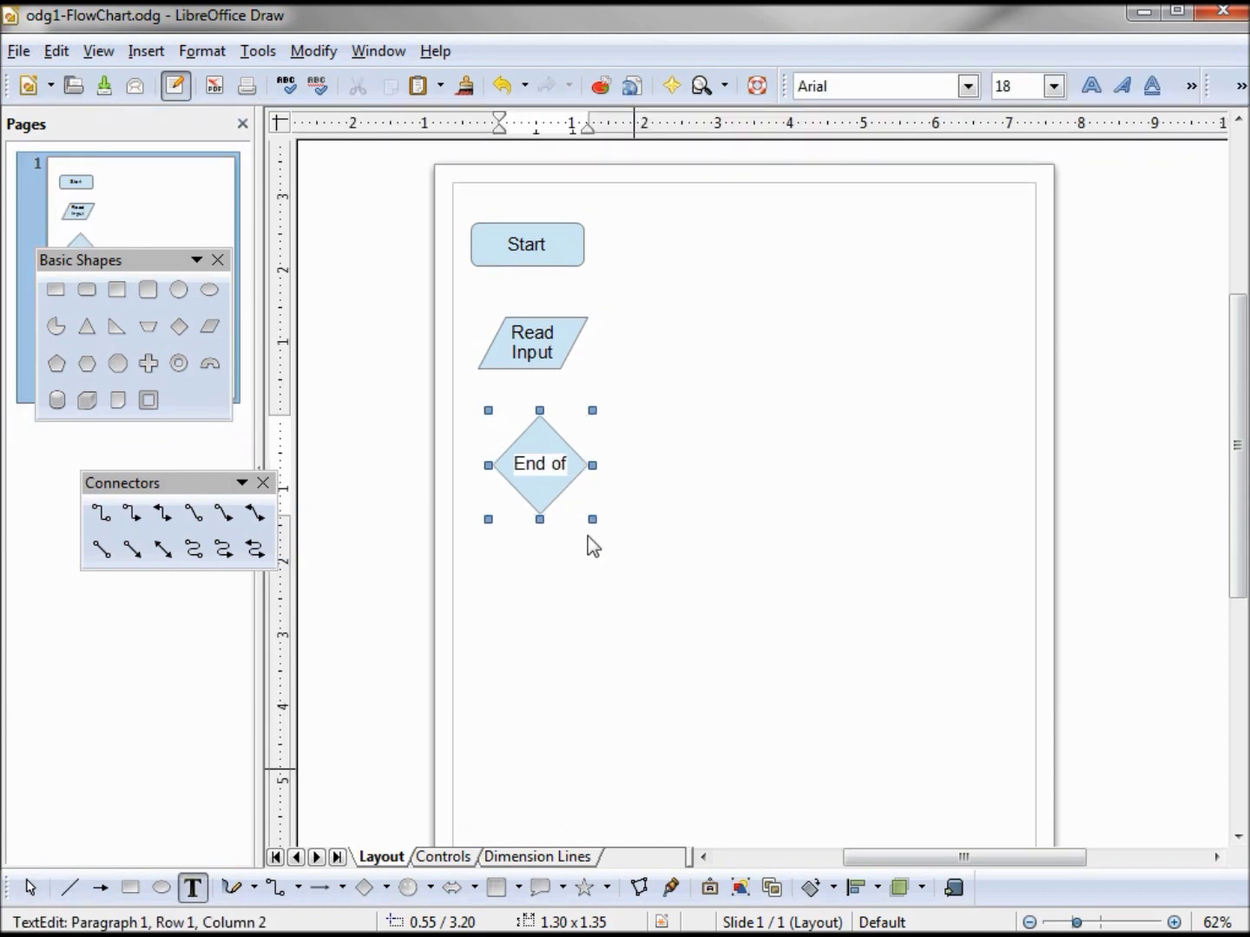
{"action": "key", "text": "Return"}
{"action": "type", "text": "Data"}
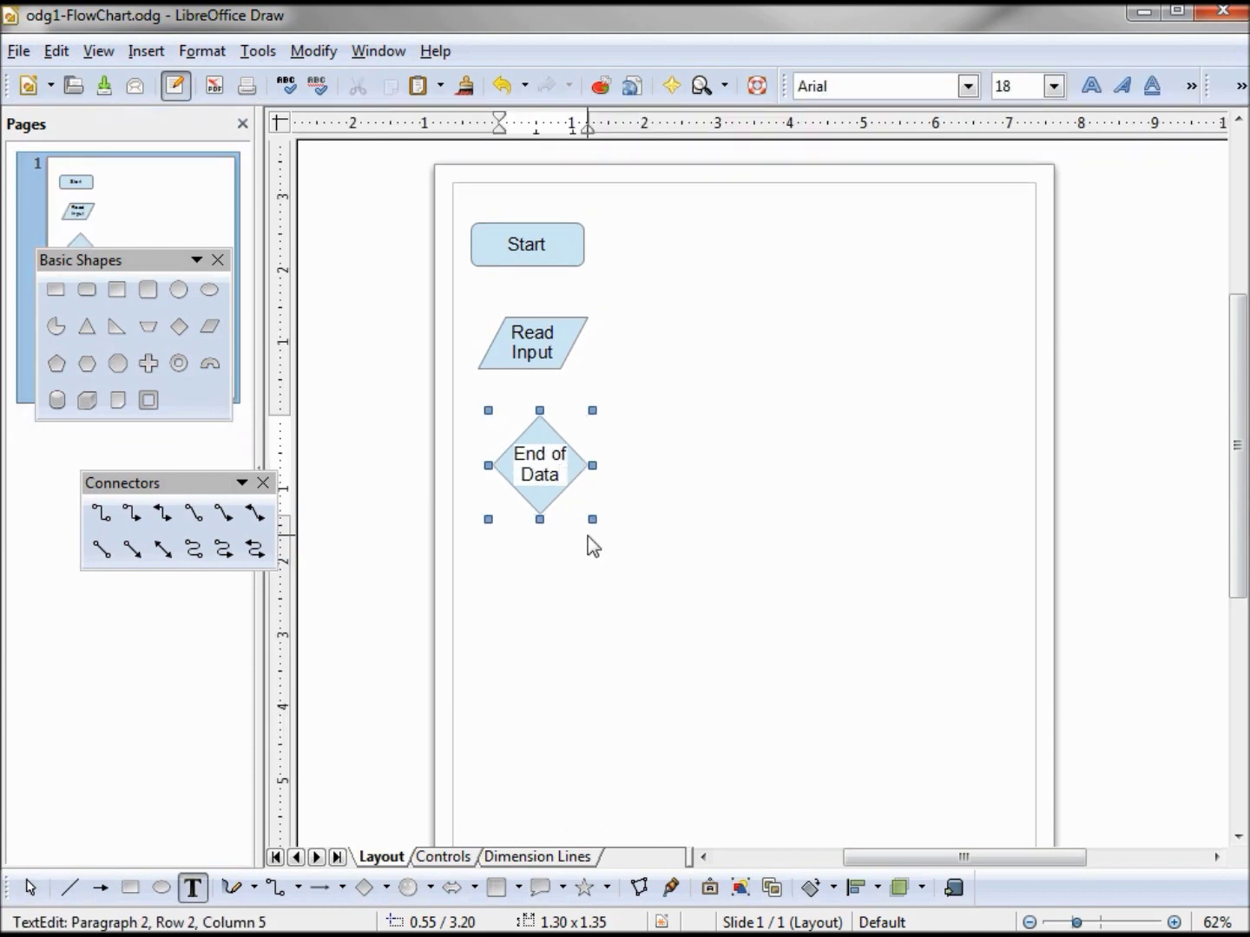
{"action": "left_click", "coordinate": [55, 289]}
Draw a rectangle labelled 'Process Data' below the End of Data diamond
{"action": "left_click_drag", "start_coordinate": [486, 596], "coordinate": [609, 671]}
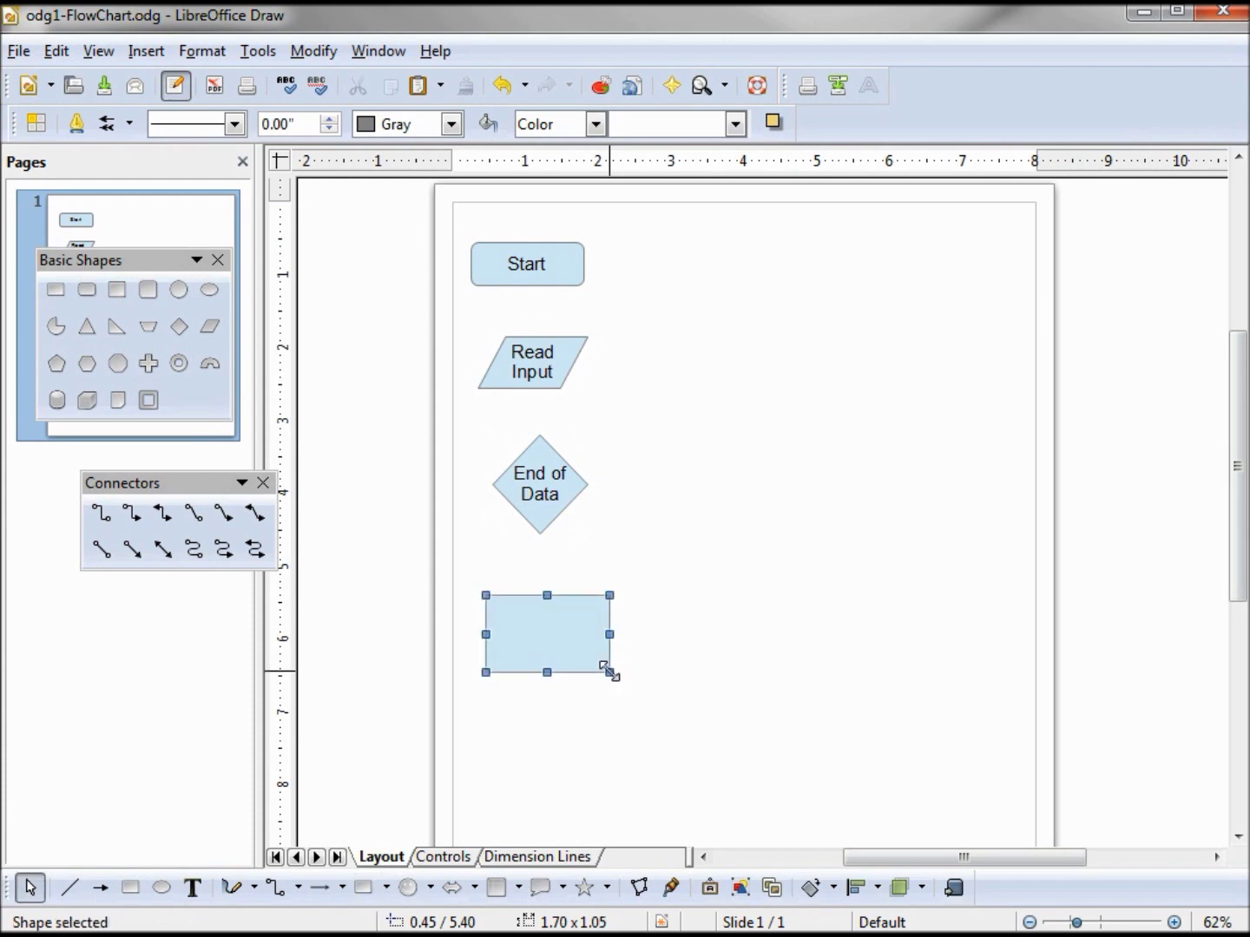
{"action": "type", "text": "Process"}
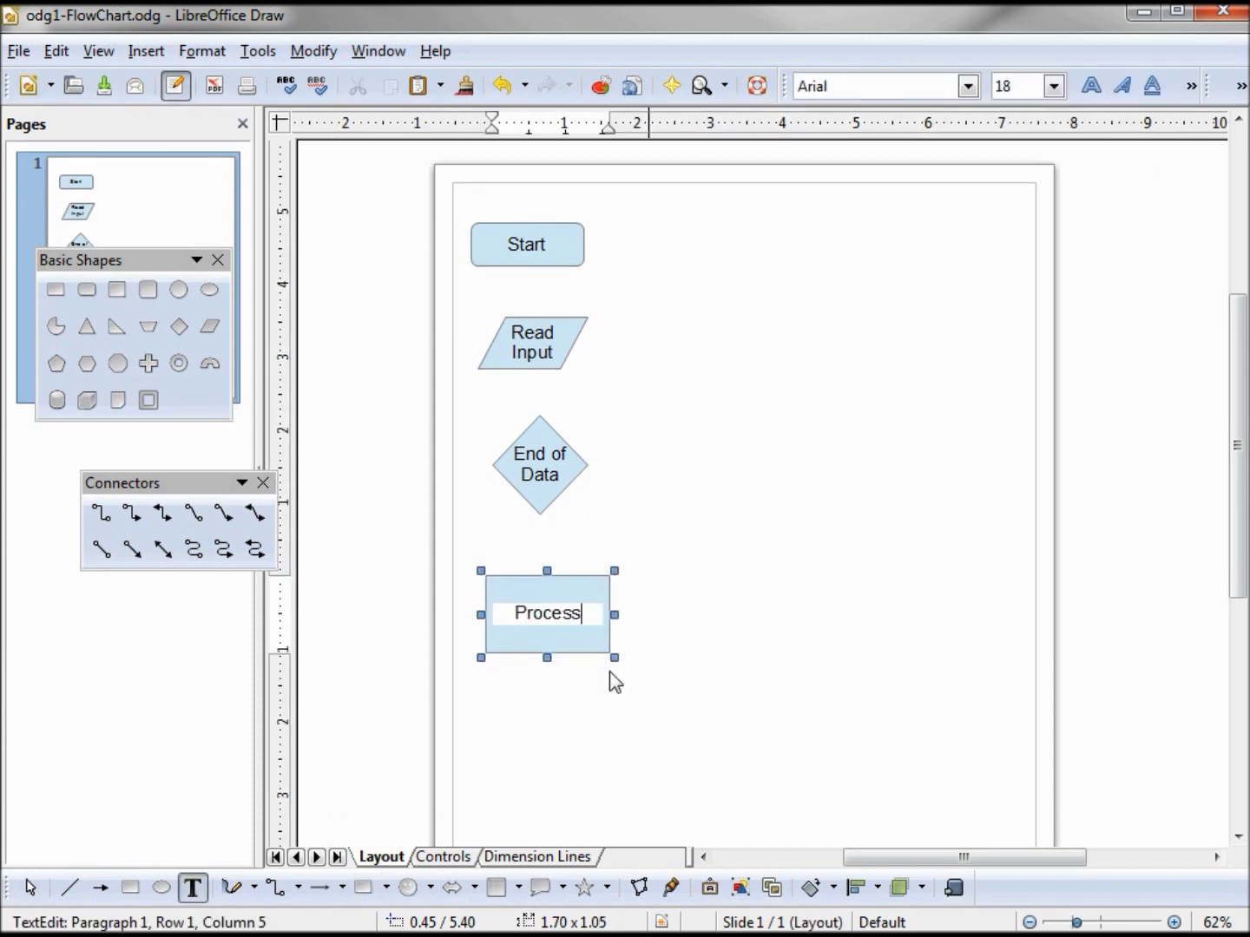
{"action": "key", "text": "Return"}
{"action": "type", "text": "Data"}
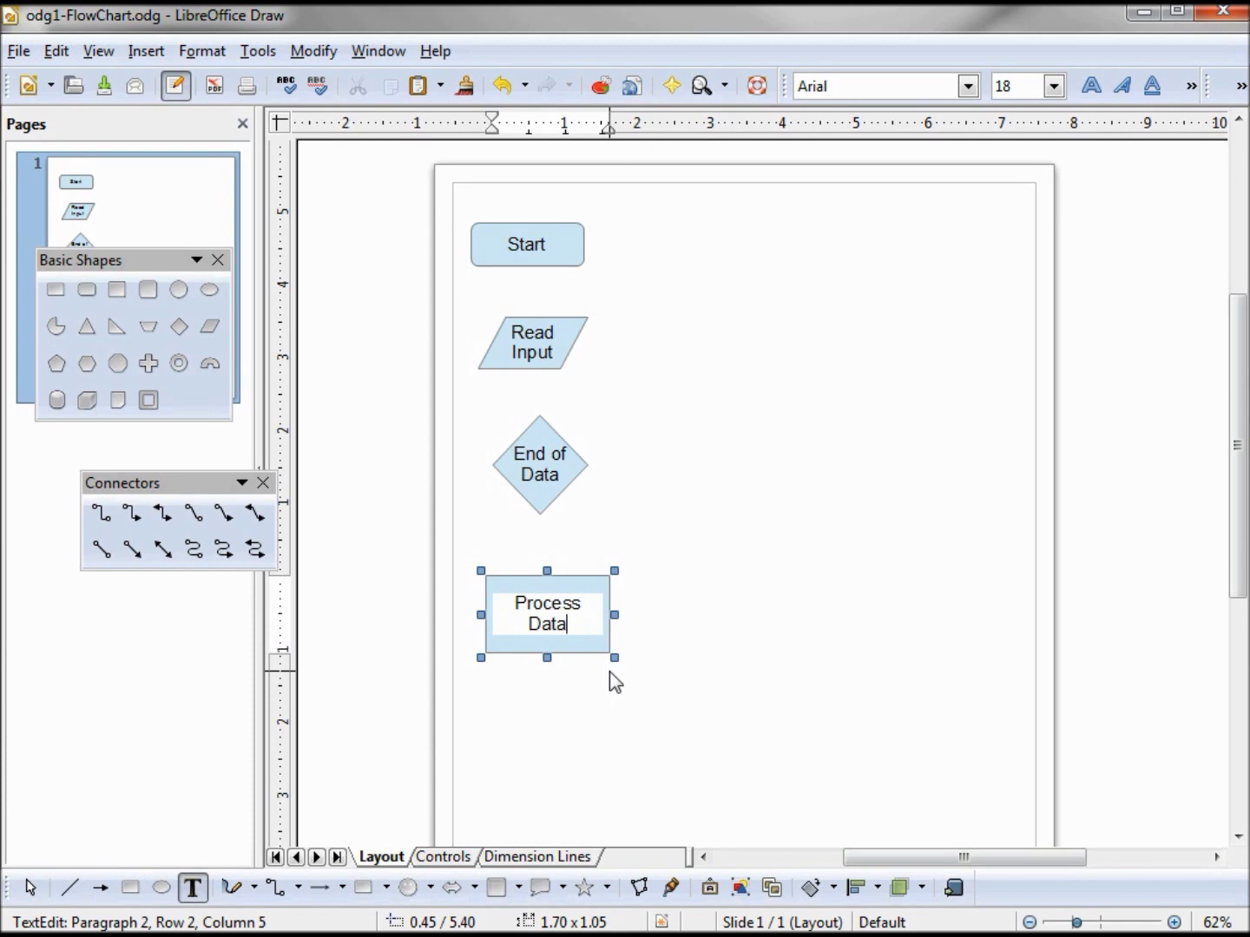
{"action": "left_click", "coordinate": [209, 326]}
Draw a parallelogram labelled 'Read Input' below Process Data
{"action": "left_click_drag", "start_coordinate": [479, 722], "coordinate": [608, 792]}
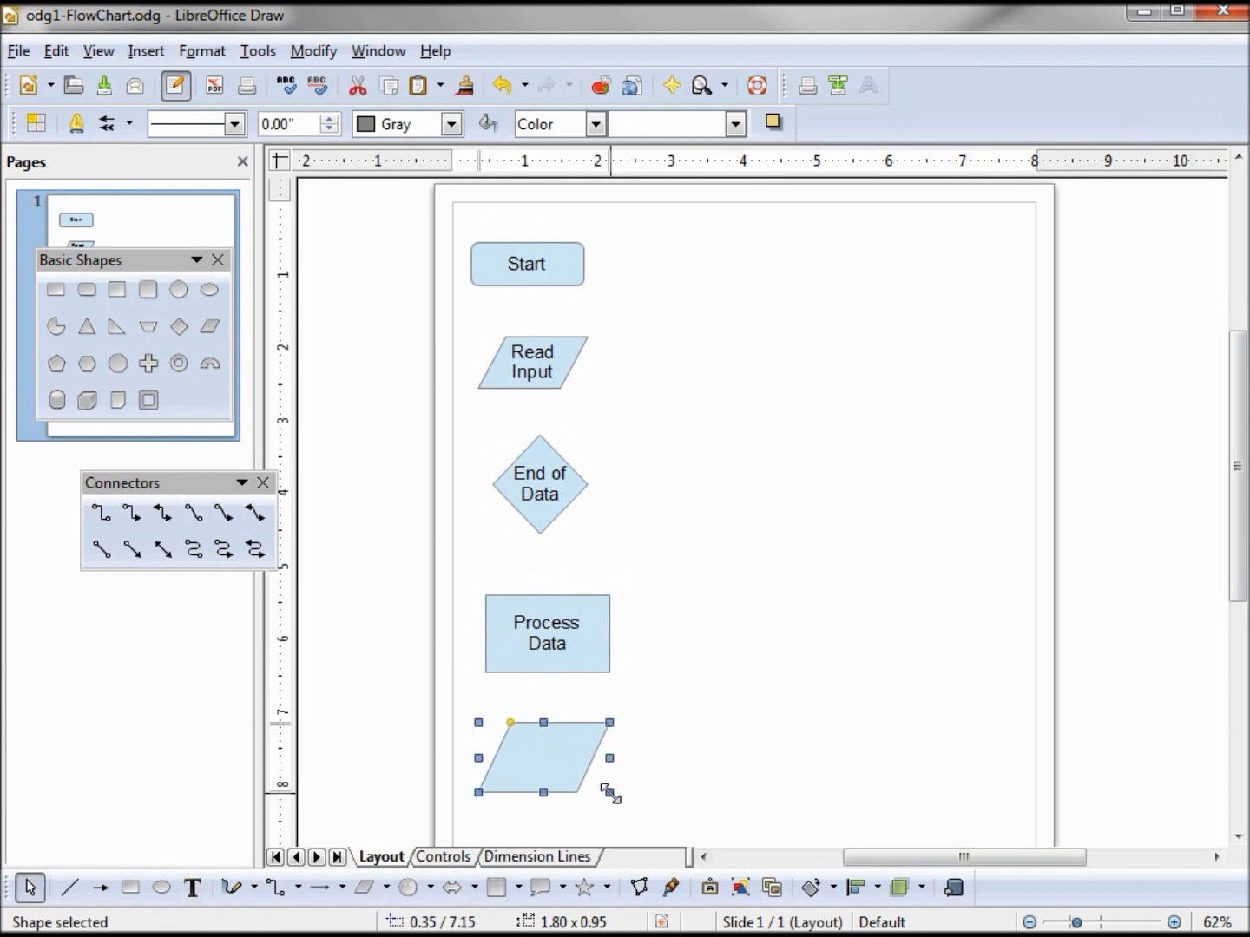
{"action": "type", "text": "Read"}
{"action": "key", "text": "Return"}
{"action": "type", "text": "Input"}
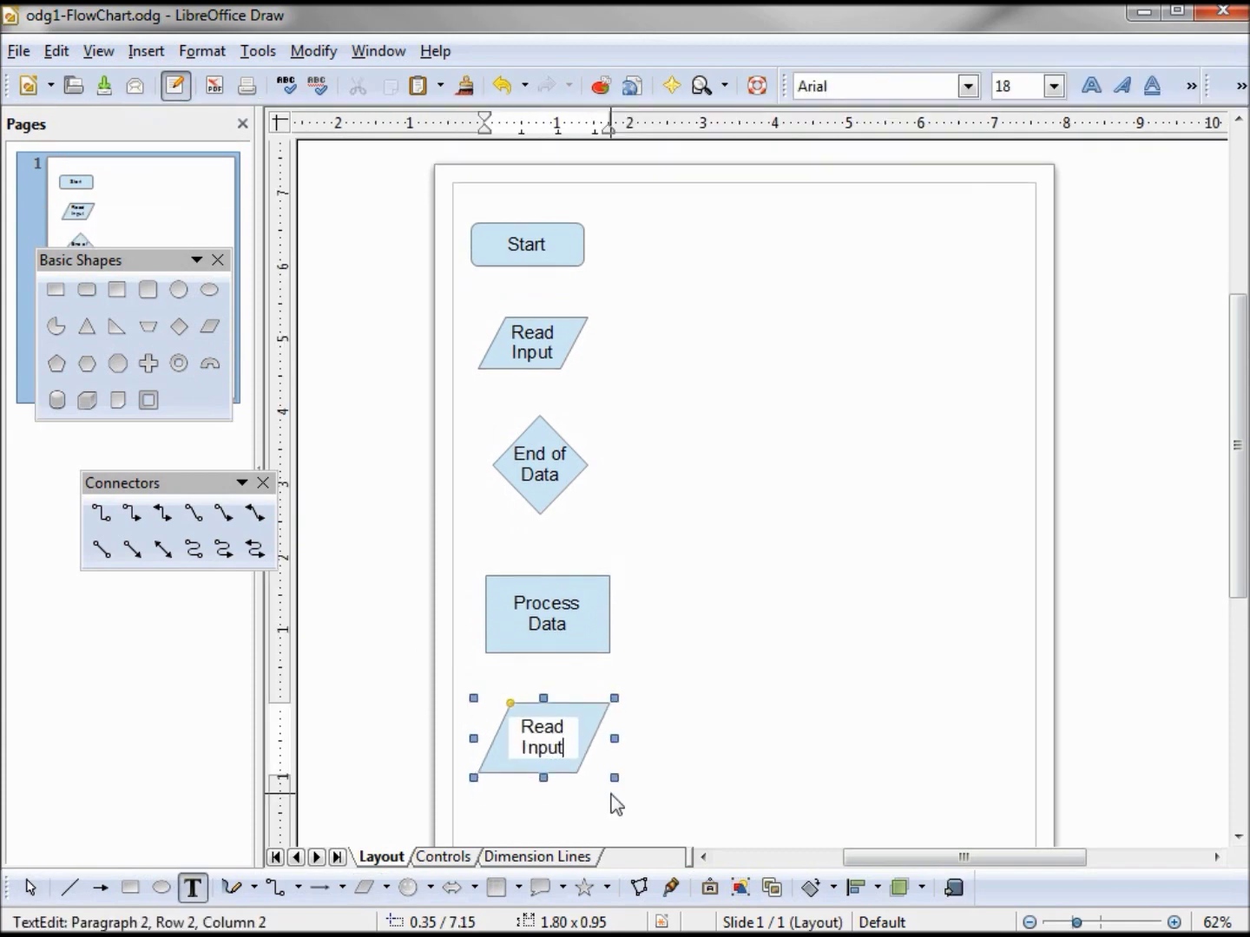
{"action": "left_click", "coordinate": [667, 767]}
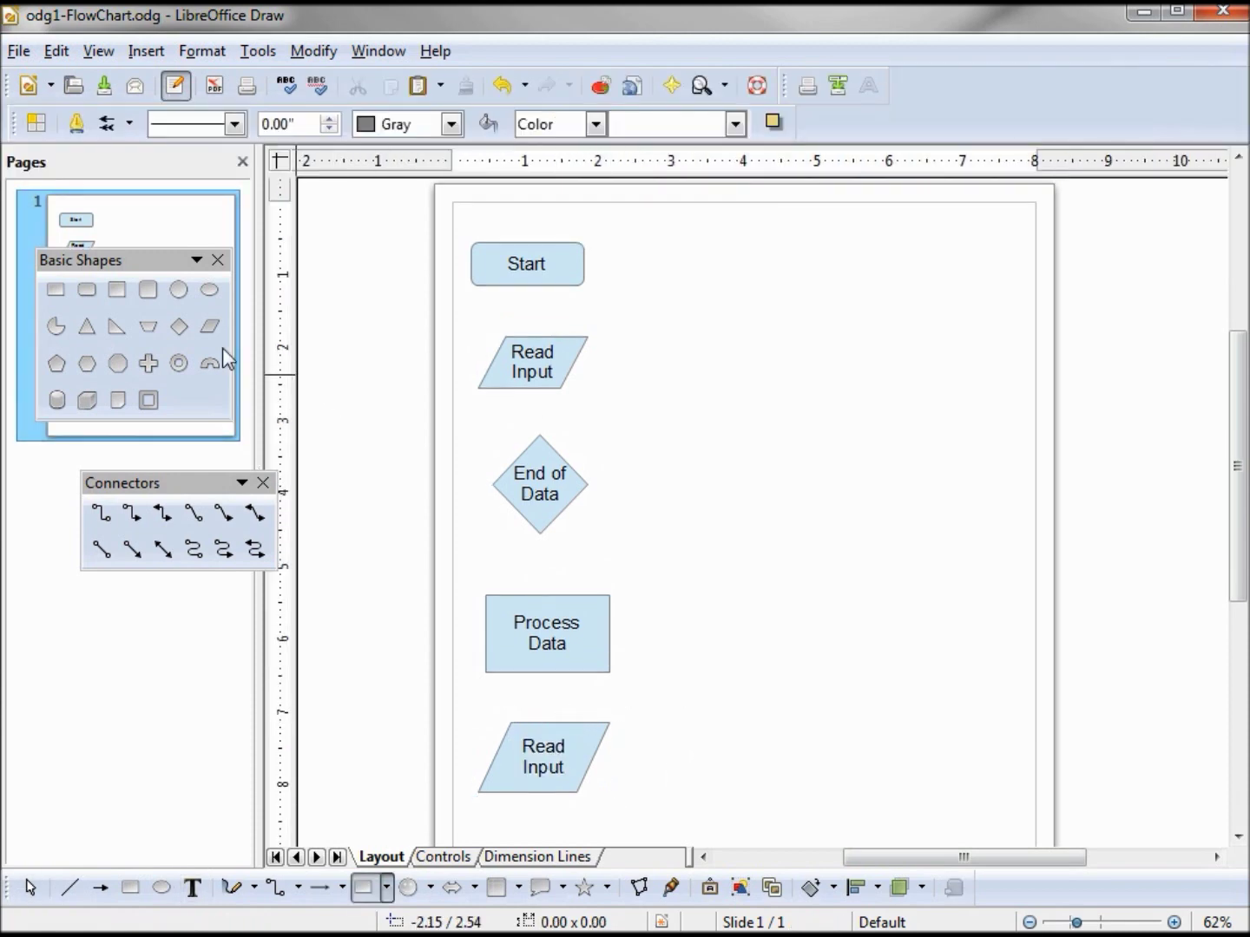
Add a wide 'Create Report' parallelogram to the right, with a rounded 'End' box beneath it
{"action": "left_click", "coordinate": [210, 327]}
{"action": "left_click_drag", "start_coordinate": [656, 580], "coordinate": [846, 656]}
{"action": "type", "text": "Create"}
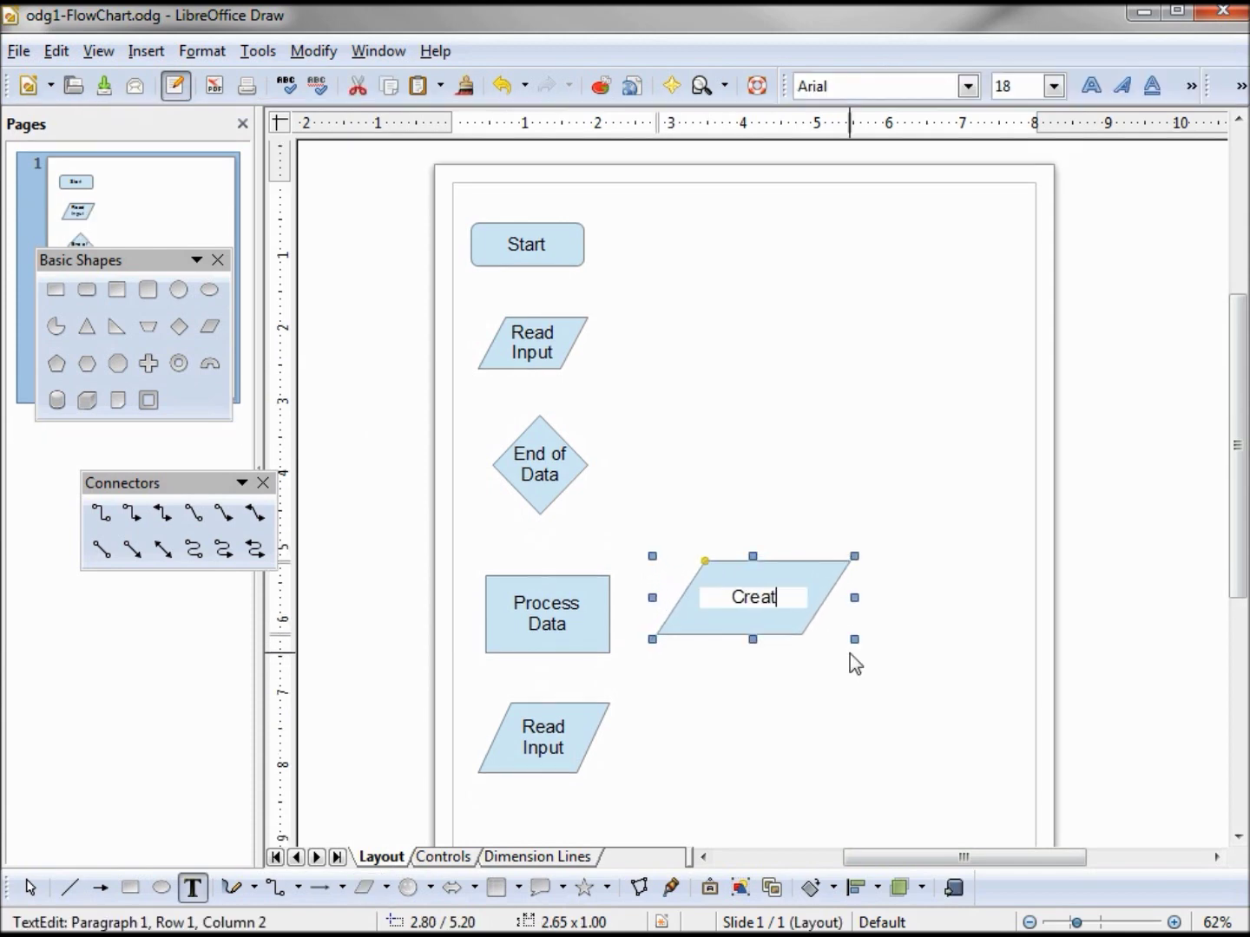
{"action": "key", "text": "Return"}
{"action": "type", "text": "Report"}
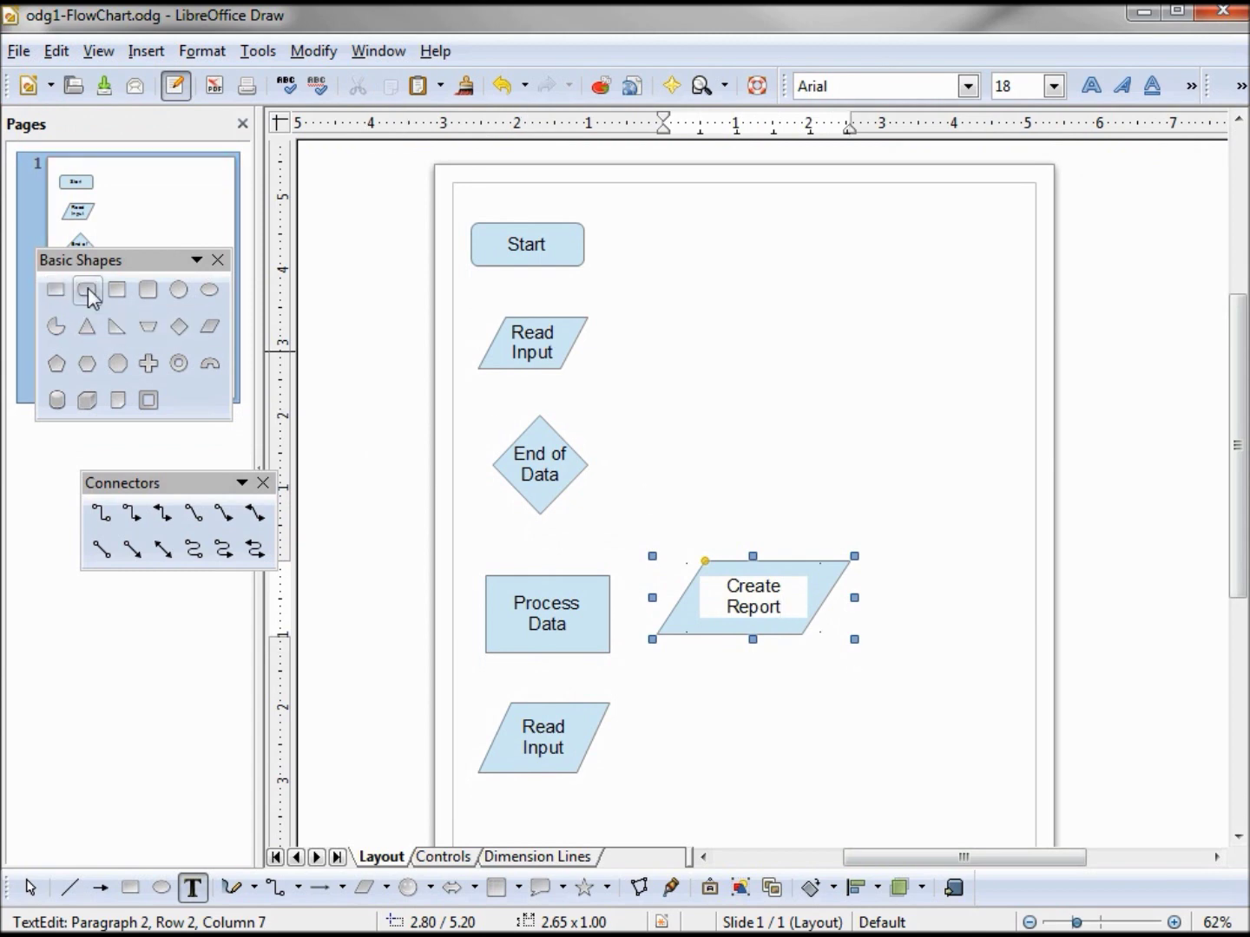
{"action": "key", "text": "Escape"}
{"action": "left_click_drag", "start_coordinate": [696, 745], "coordinate": [823, 790]}
{"action": "type", "text": "End"}
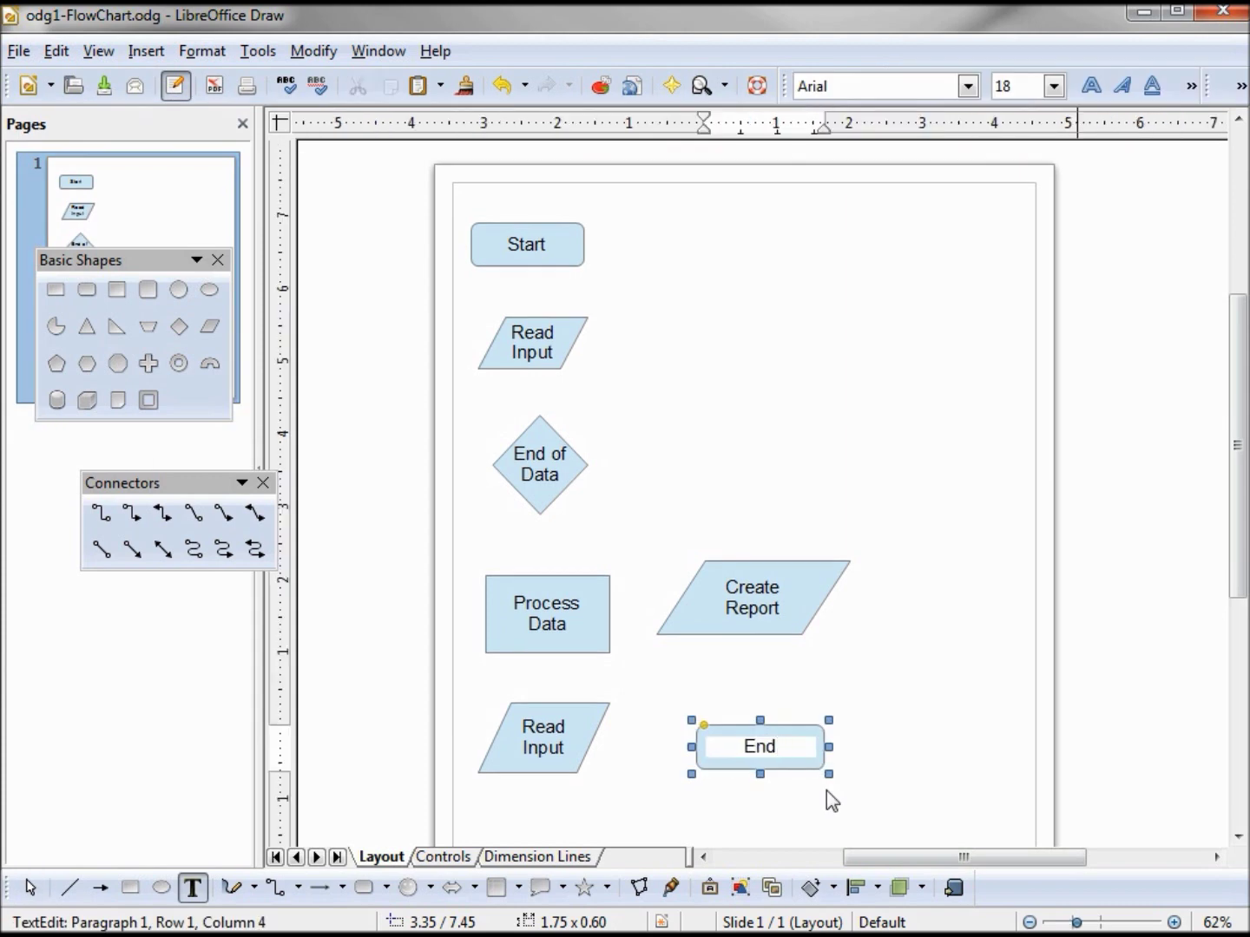
Draw arrow connectors Start→Read Input, End of Data→Process Data→Read Input, and loop back to End of Data
{"action": "left_click", "coordinate": [131, 516]}
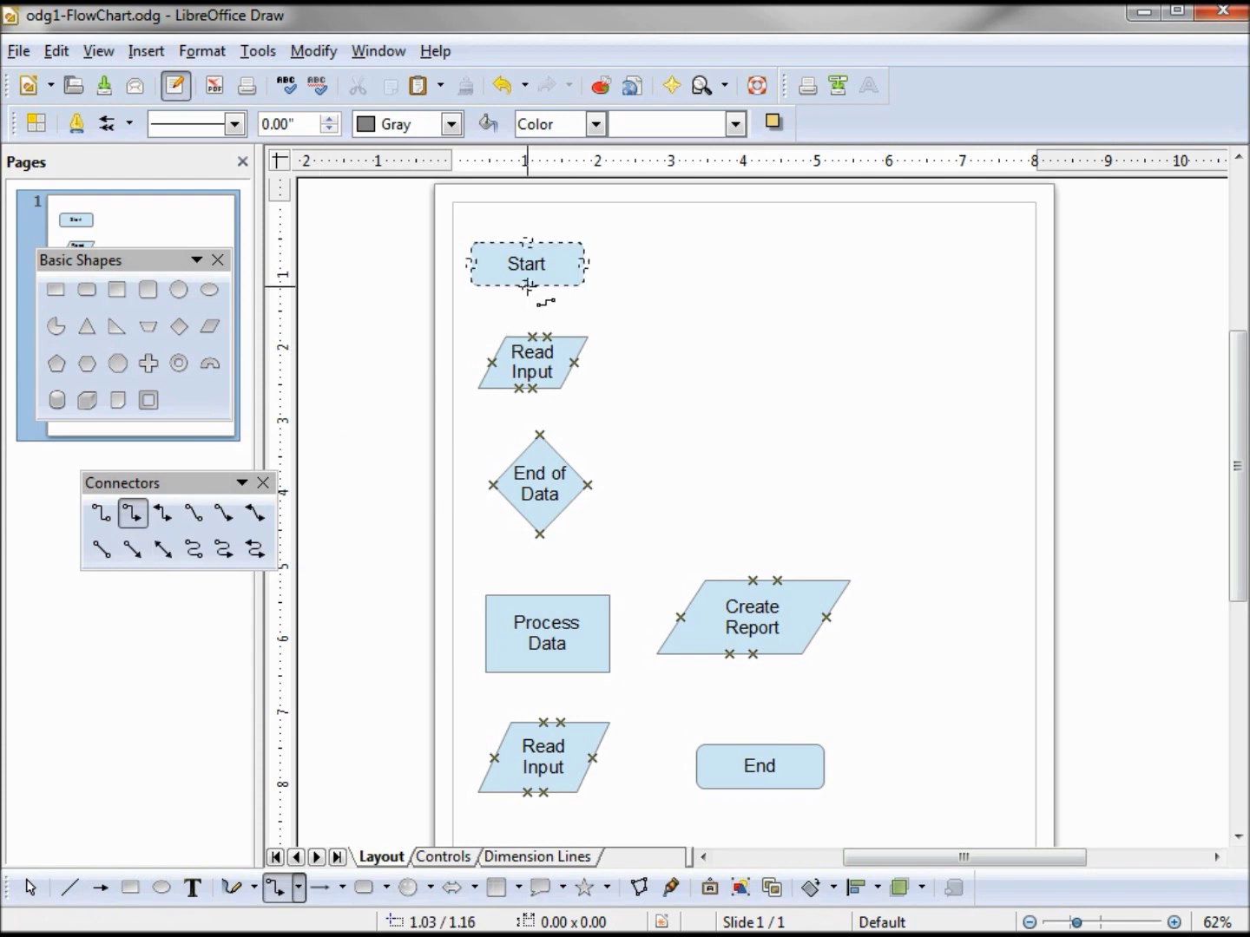
{"action": "mouse_move", "coordinate": [528, 285]}
{"action": "left_mouse_down"}
{"action": "mouse_move", "coordinate": [521, 401]}
{"action": "mouse_move", "coordinate": [539, 435]}
{"action": "left_mouse_up"}
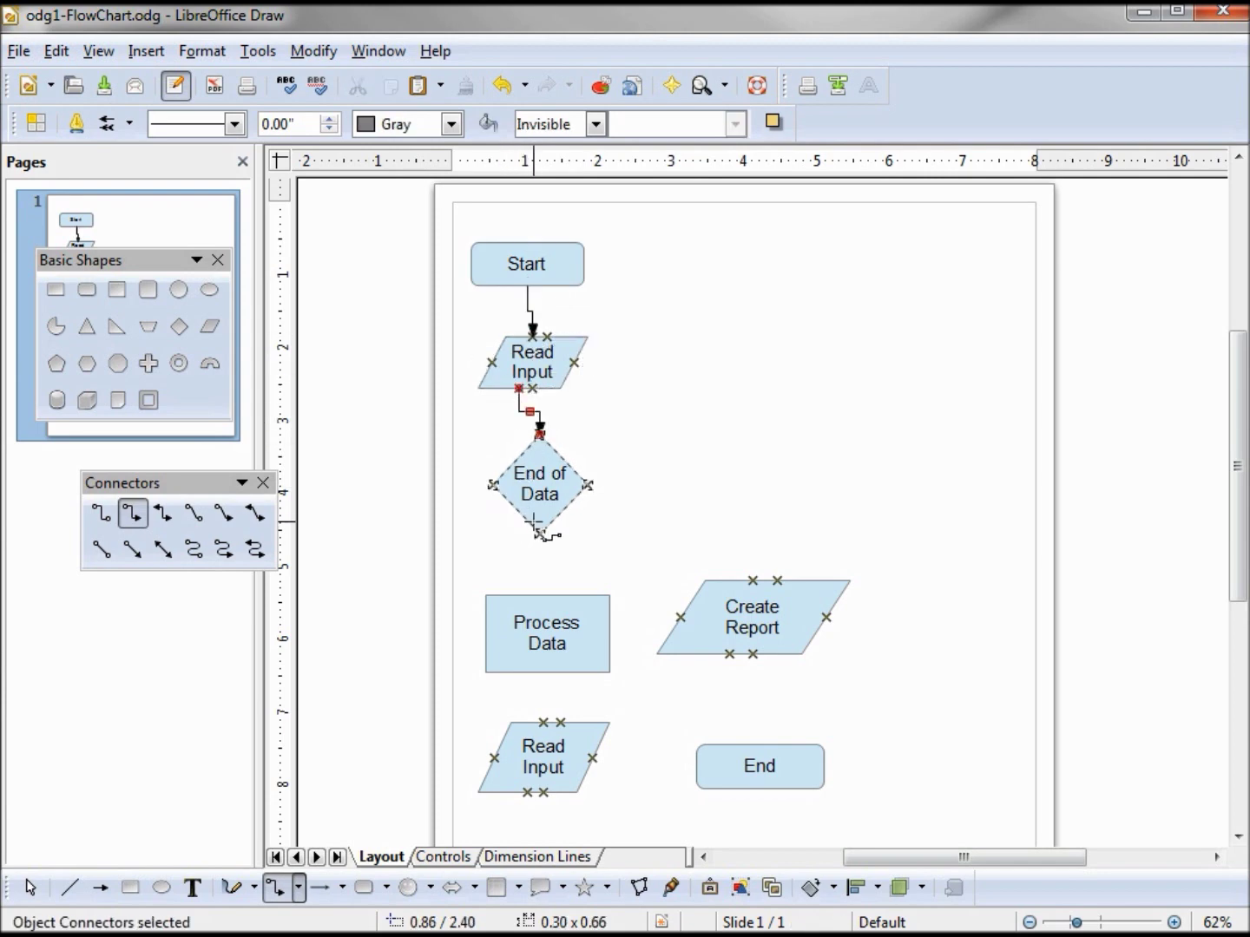
{"action": "left_click_drag", "start_coordinate": [538, 533], "coordinate": [547, 595]}
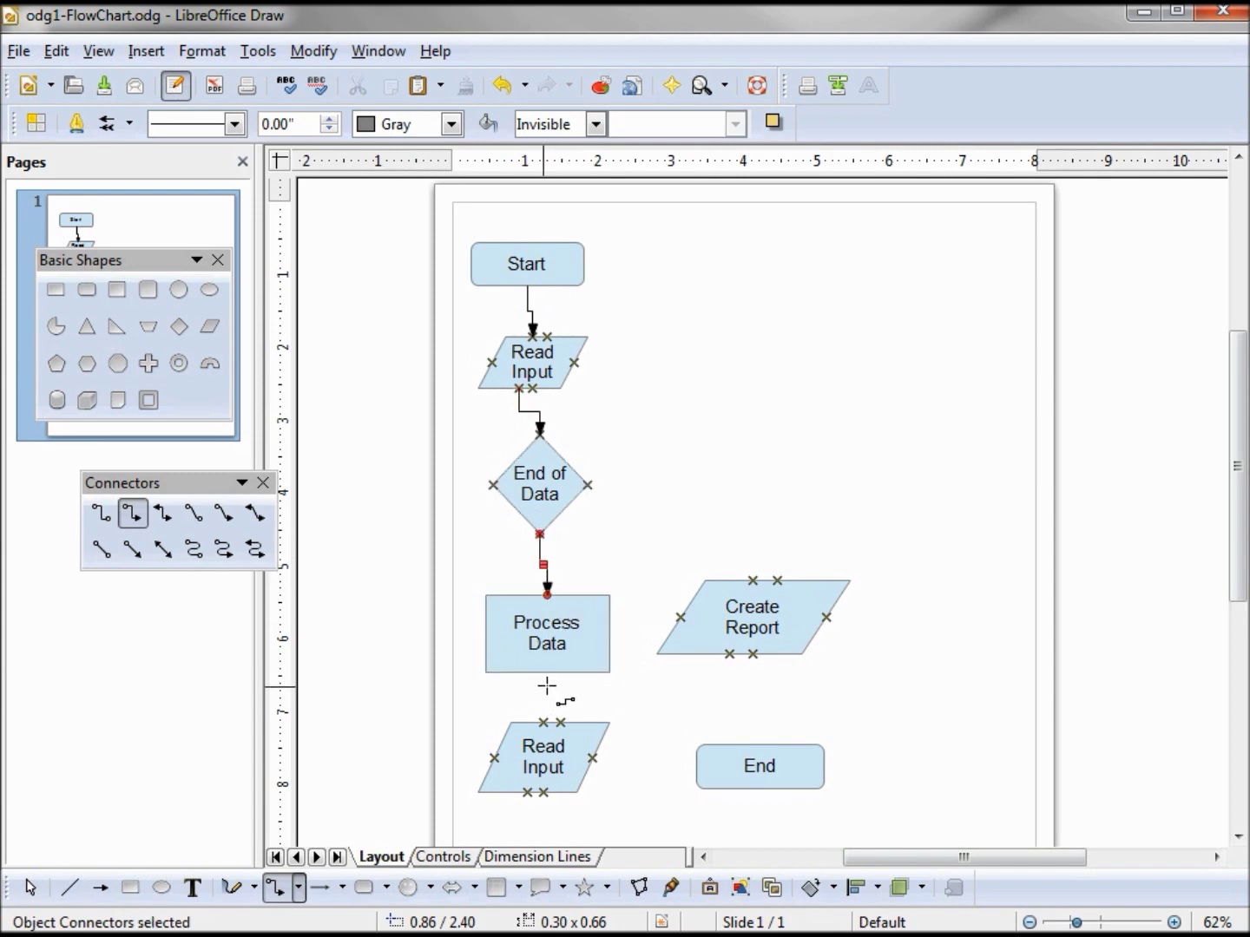
{"action": "left_click_drag", "start_coordinate": [546, 672], "coordinate": [559, 722]}
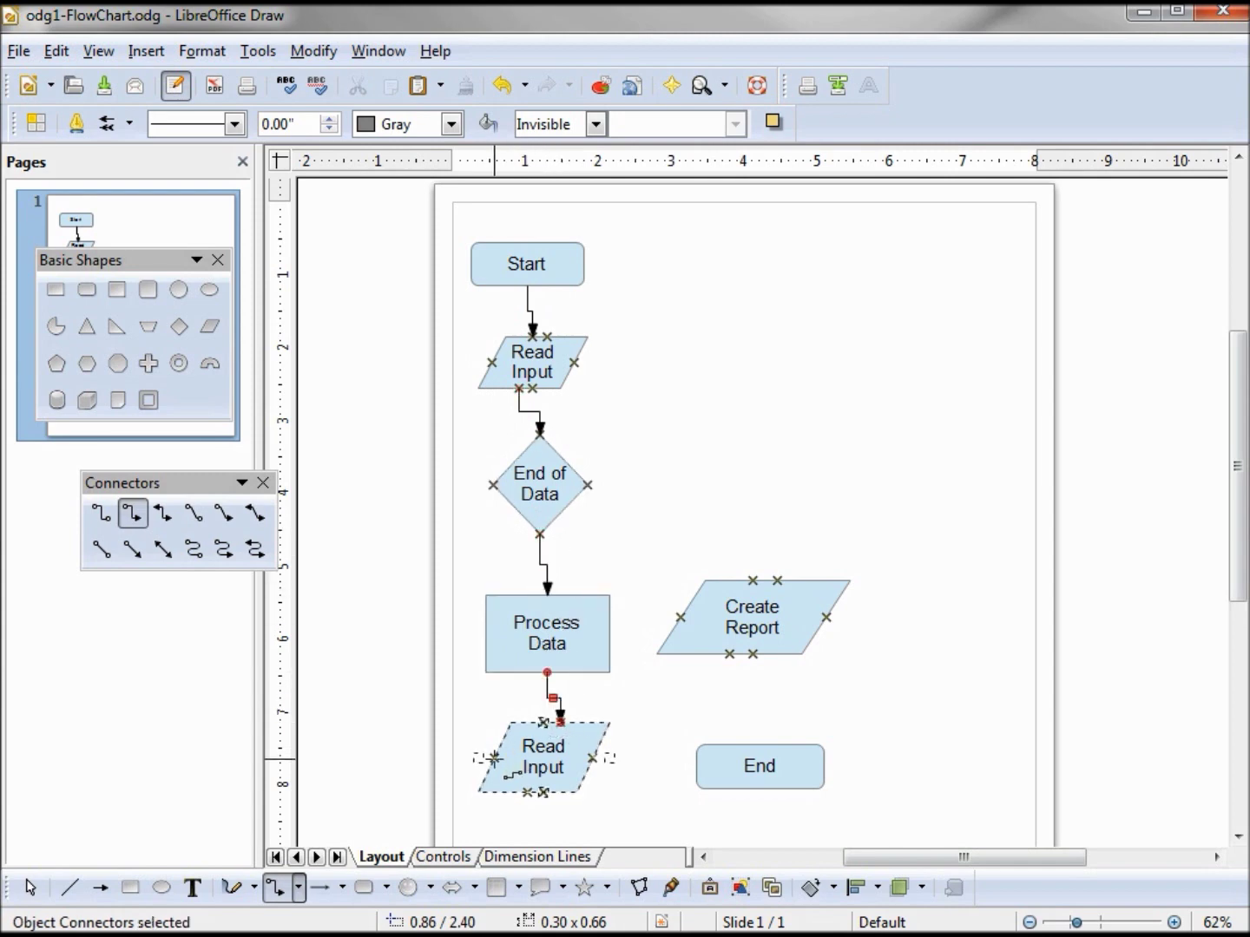
{"action": "left_click_drag", "start_coordinate": [492, 757], "coordinate": [491, 486]}
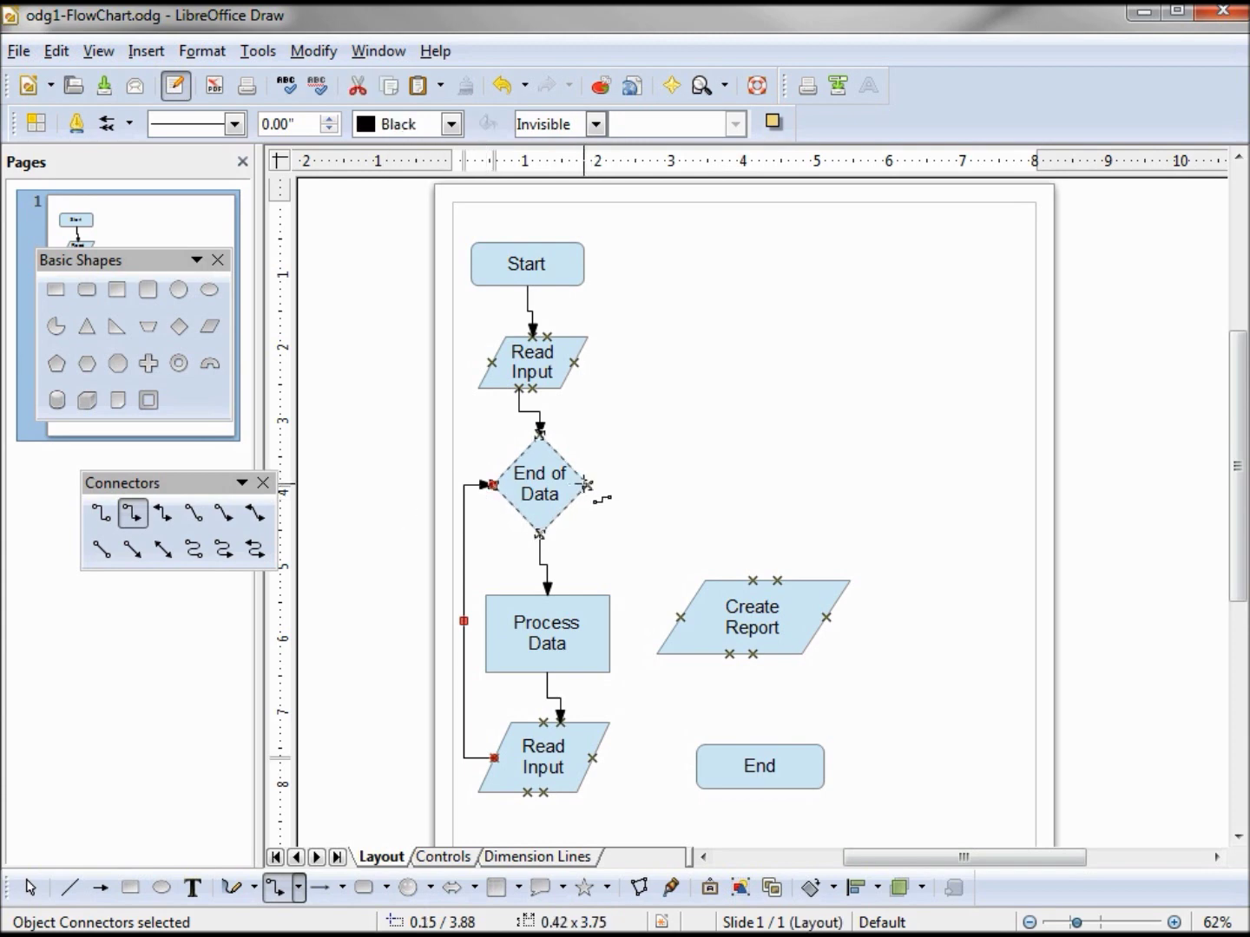
Connect End of Data's right side to Create Report, and Create Report down to End
{"action": "left_click_drag", "start_coordinate": [593, 483], "coordinate": [768, 580]}
{"action": "left_click_drag", "start_coordinate": [754, 653], "coordinate": [760, 744]}
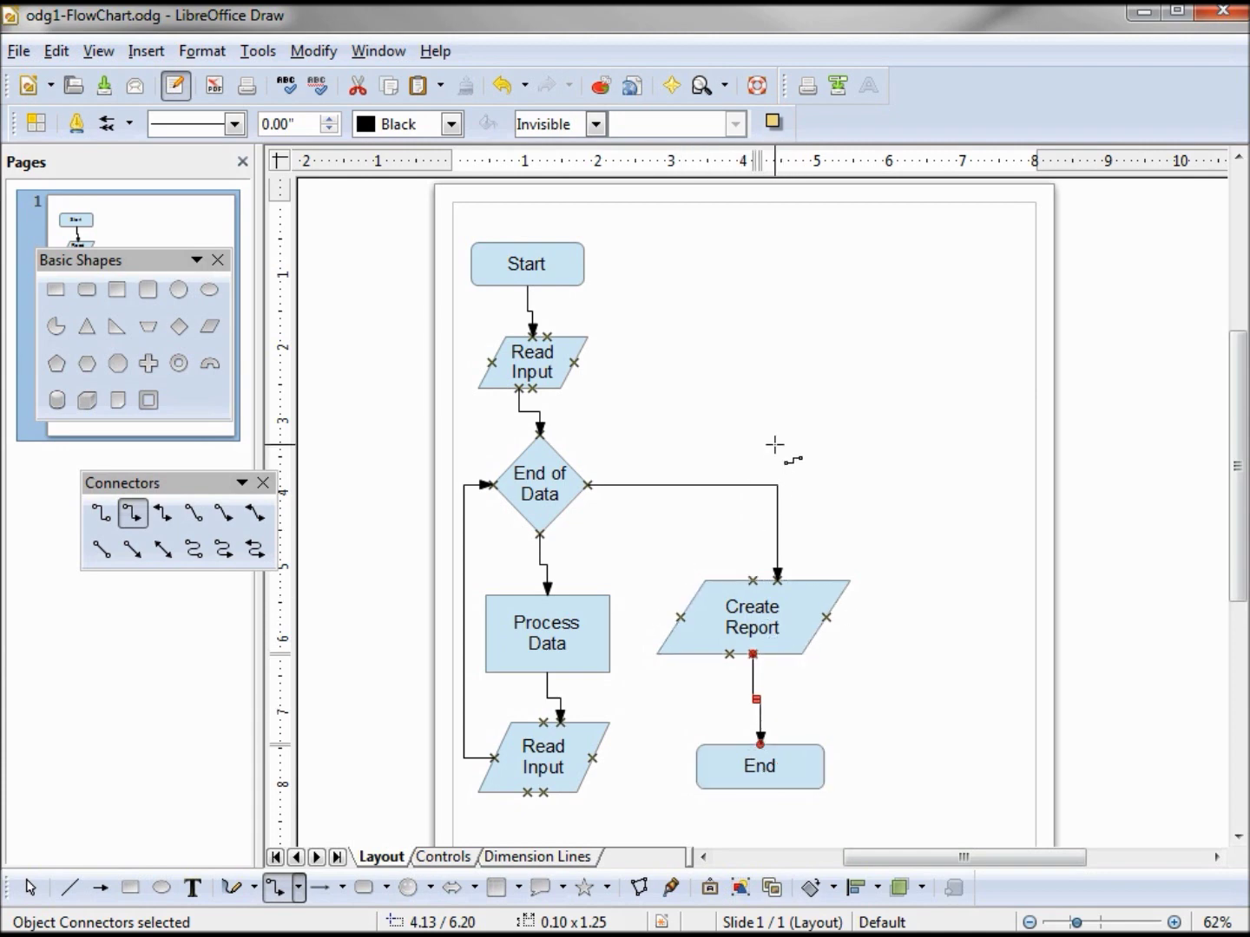
{"action": "key", "text": "Escape"}
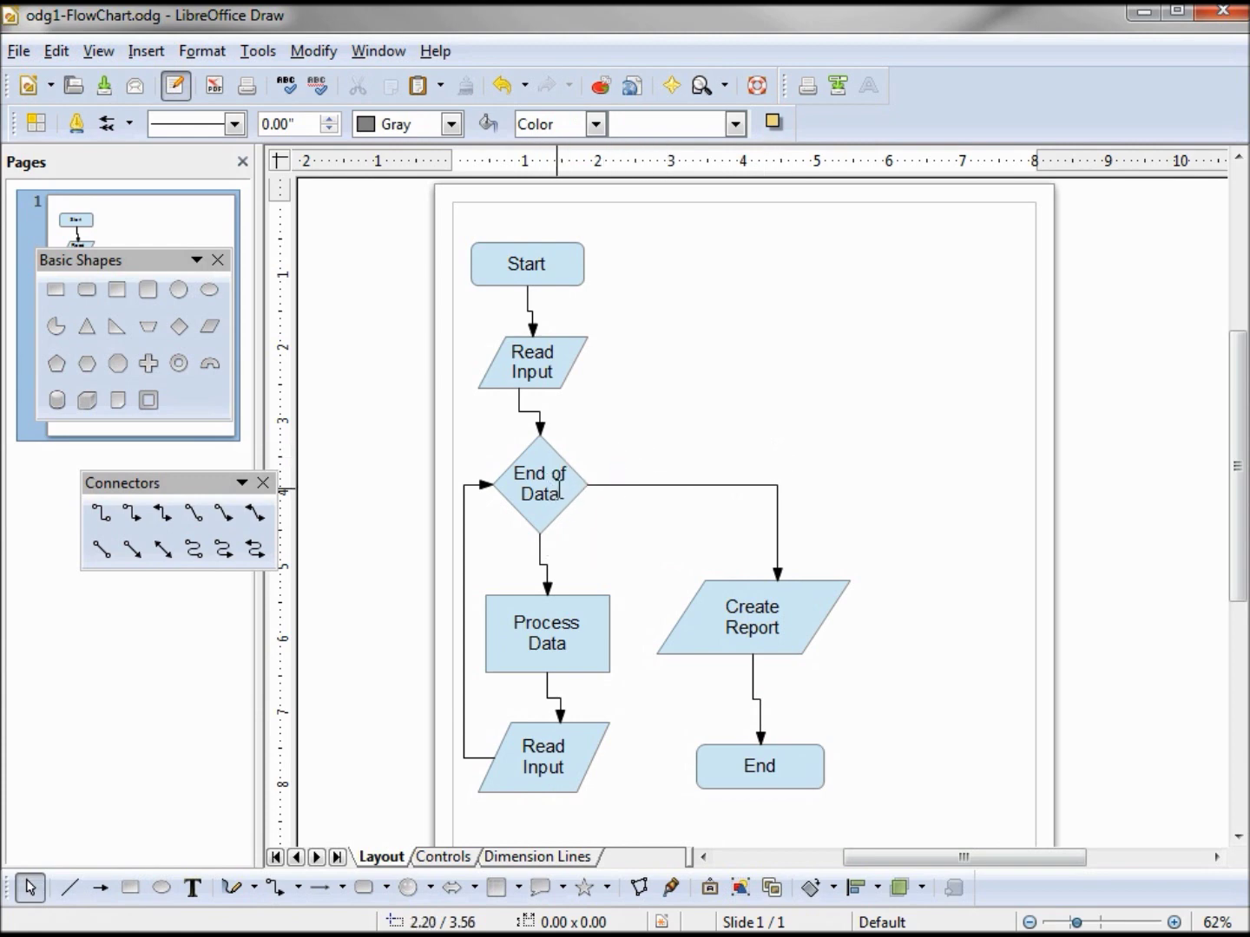
Add text labels 'Yes' beside the diamond's right branch and 'No' below it
{"action": "left_click", "coordinate": [191, 887]}
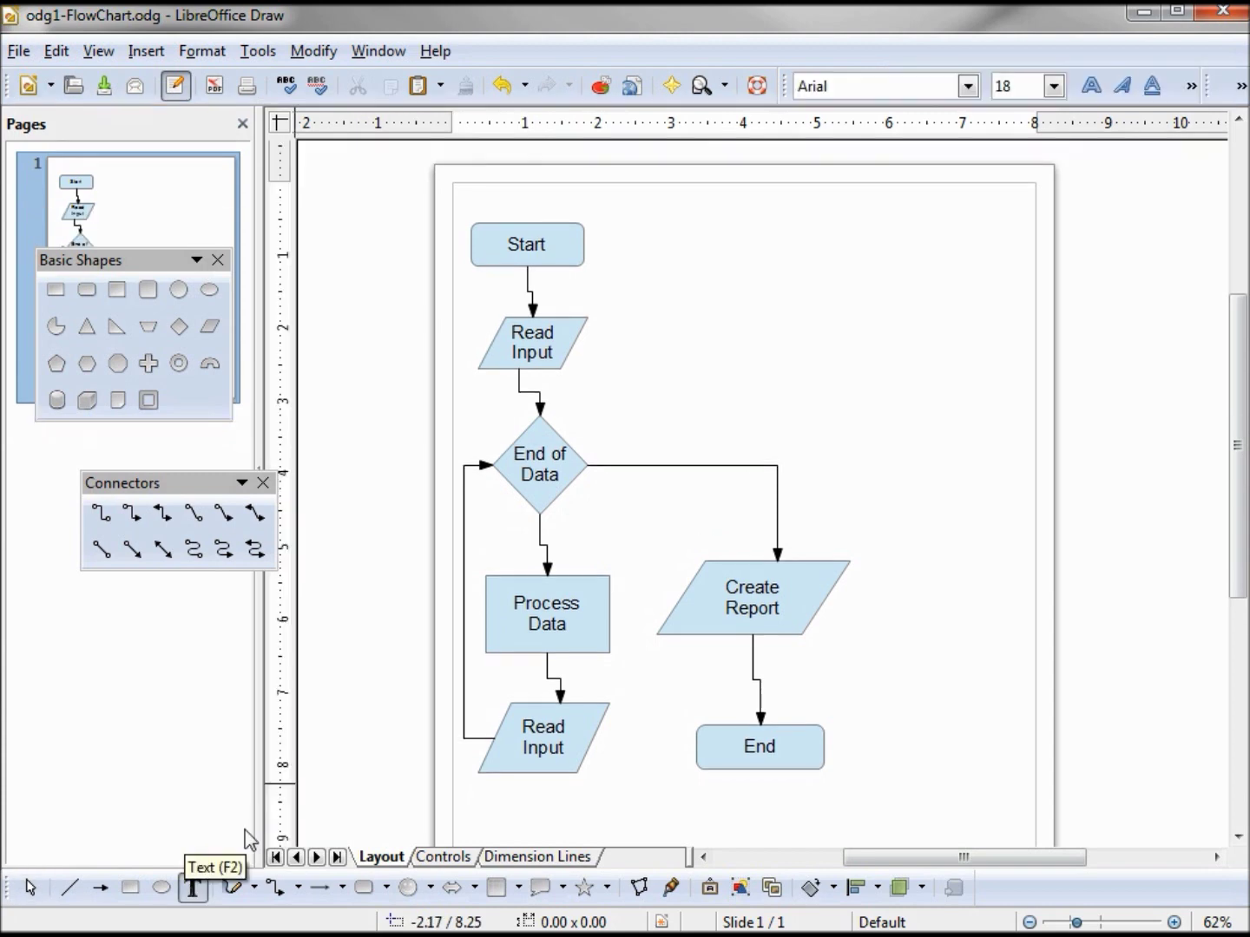
{"action": "left_click", "coordinate": [599, 445]}
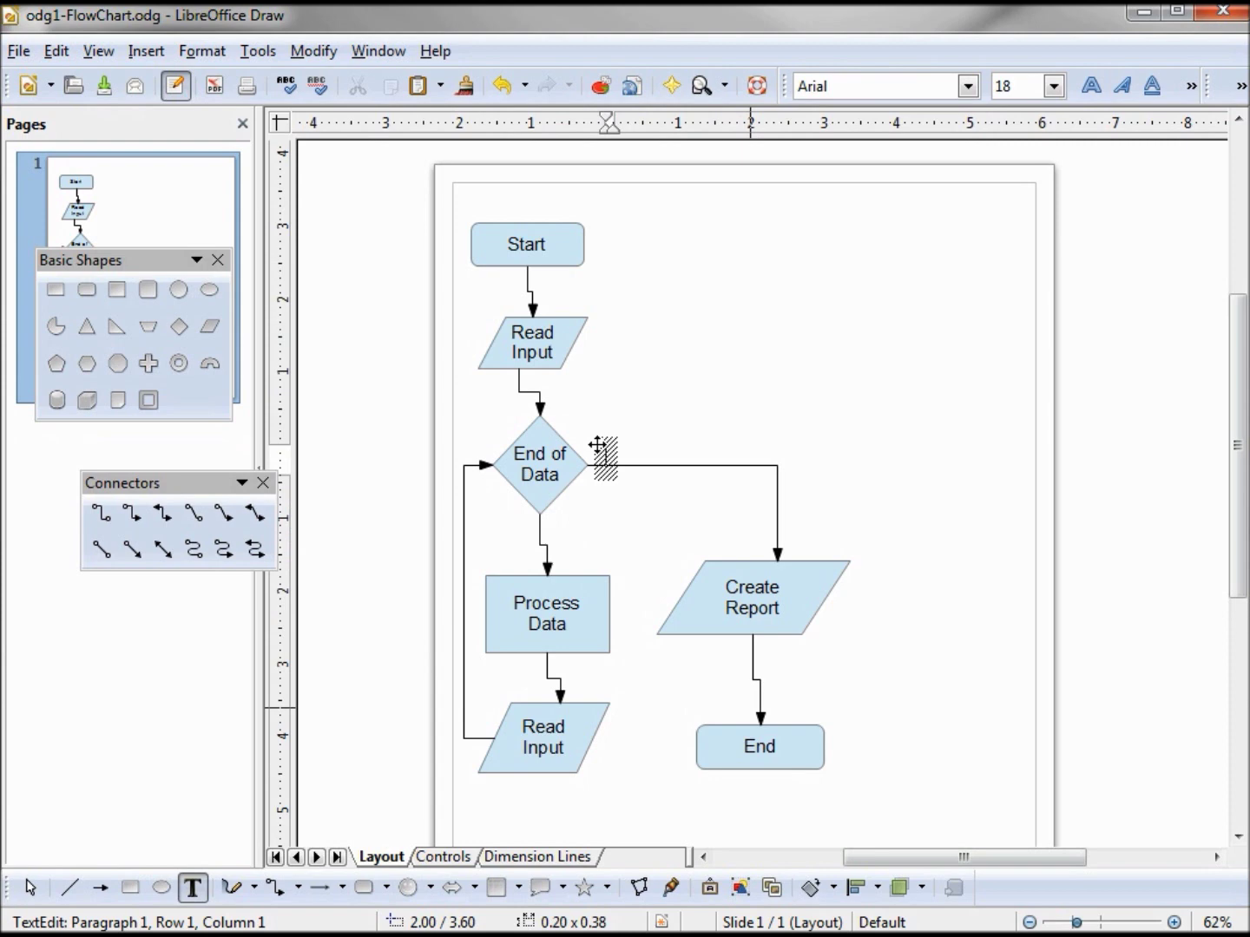
{"action": "type", "text": "Yes"}
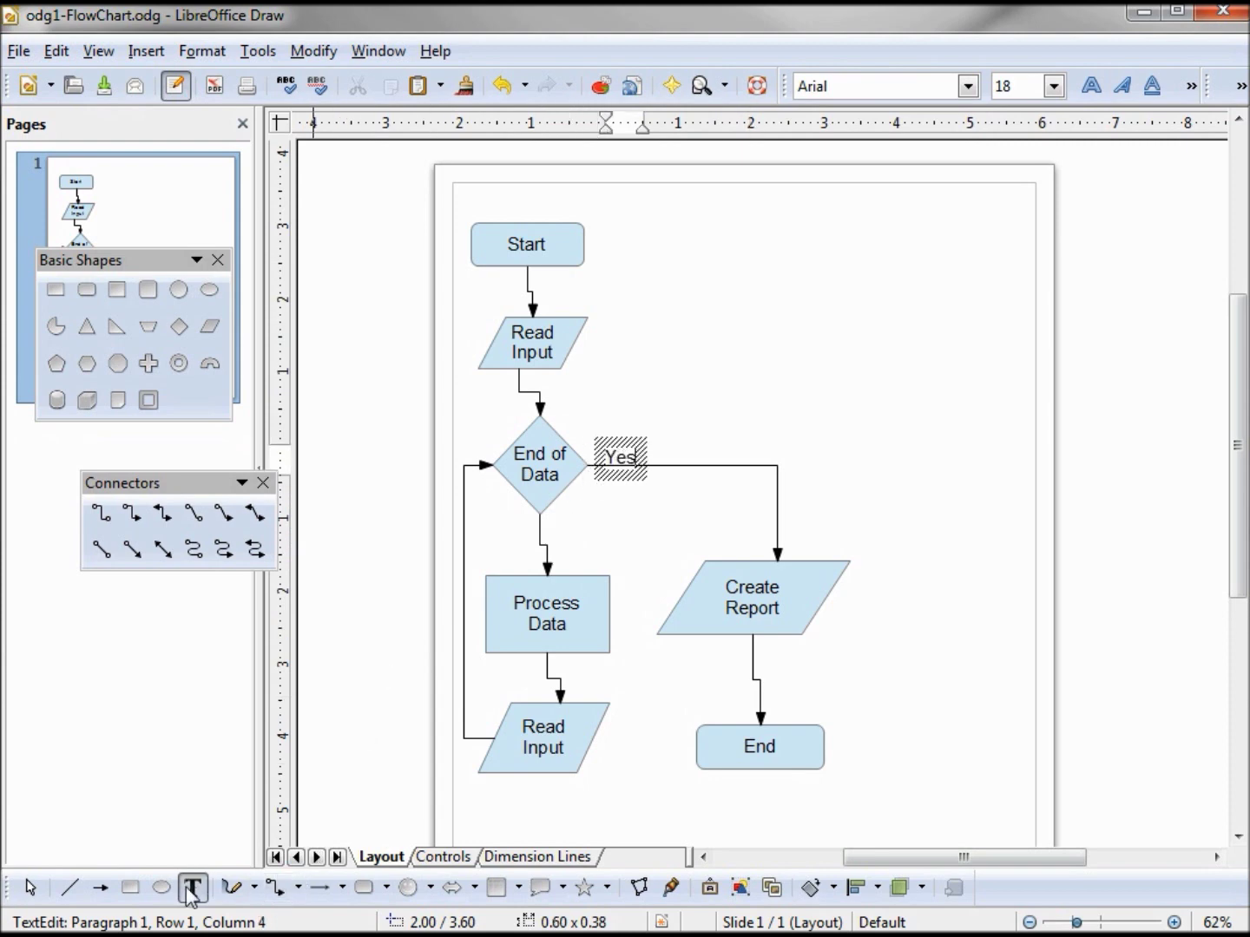
{"action": "left_click", "coordinate": [554, 521]}
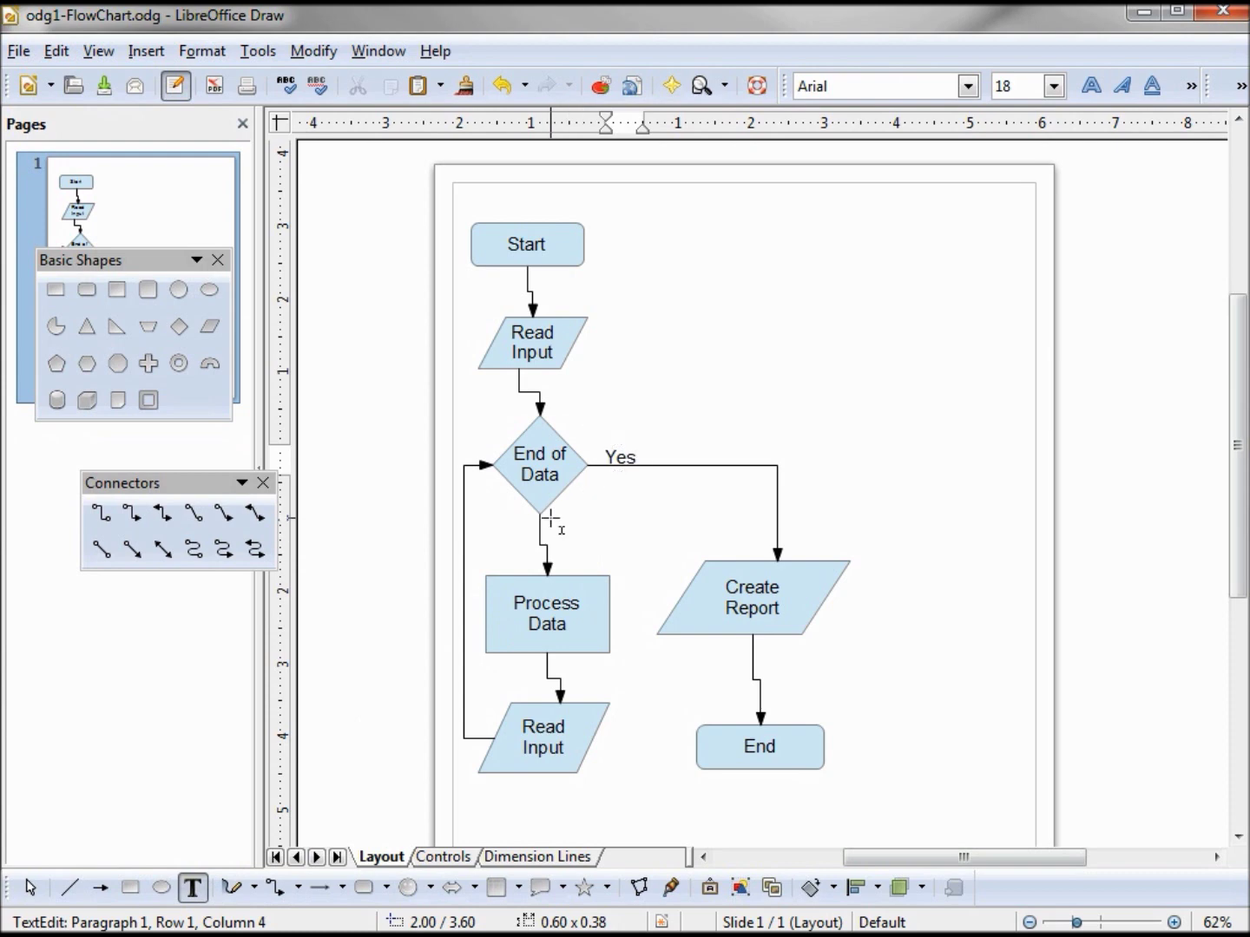
{"action": "type", "text": "No"}
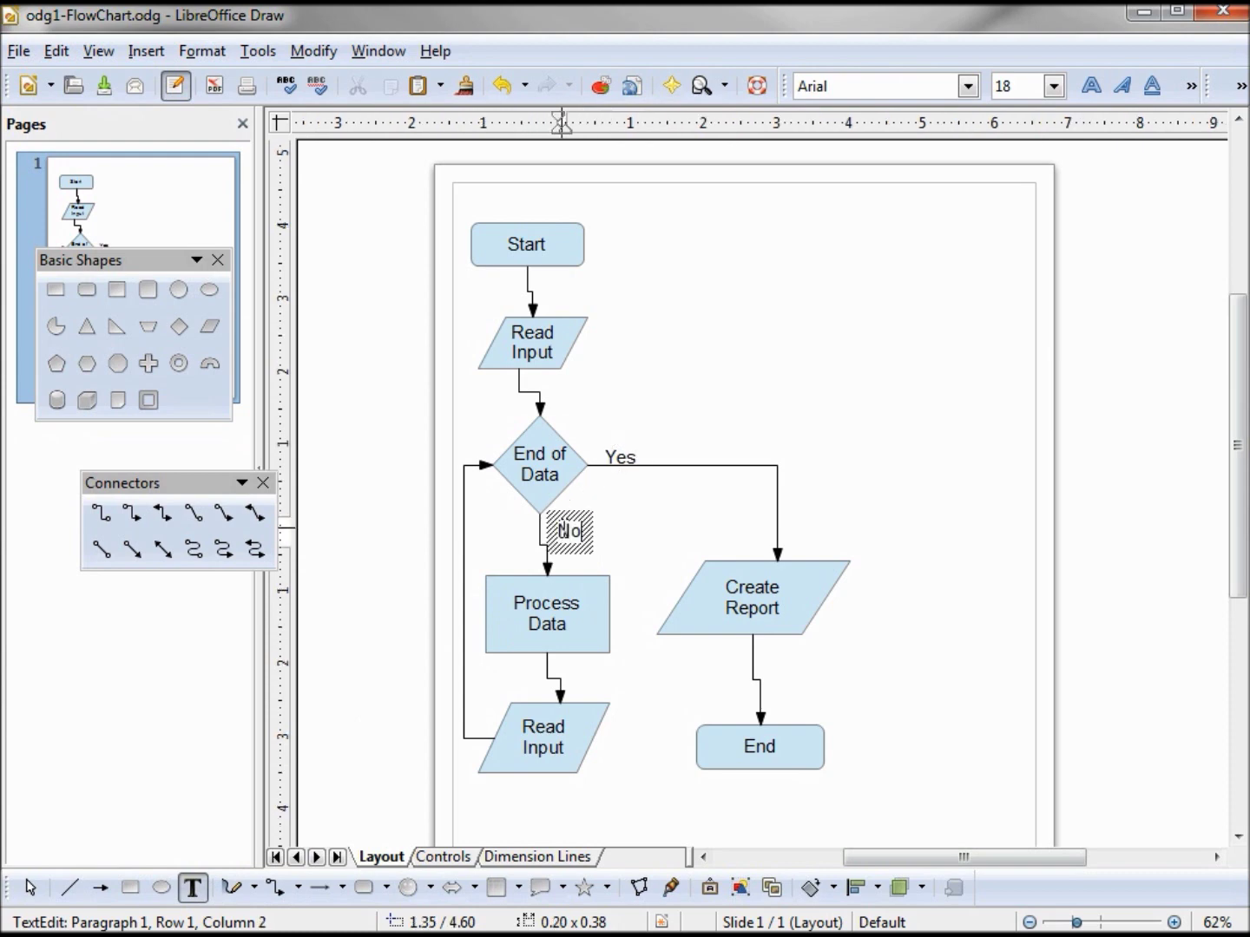
Nudge the No label up and left into place, leaving its text as 'No'
{"action": "left_click", "coordinate": [657, 511]}
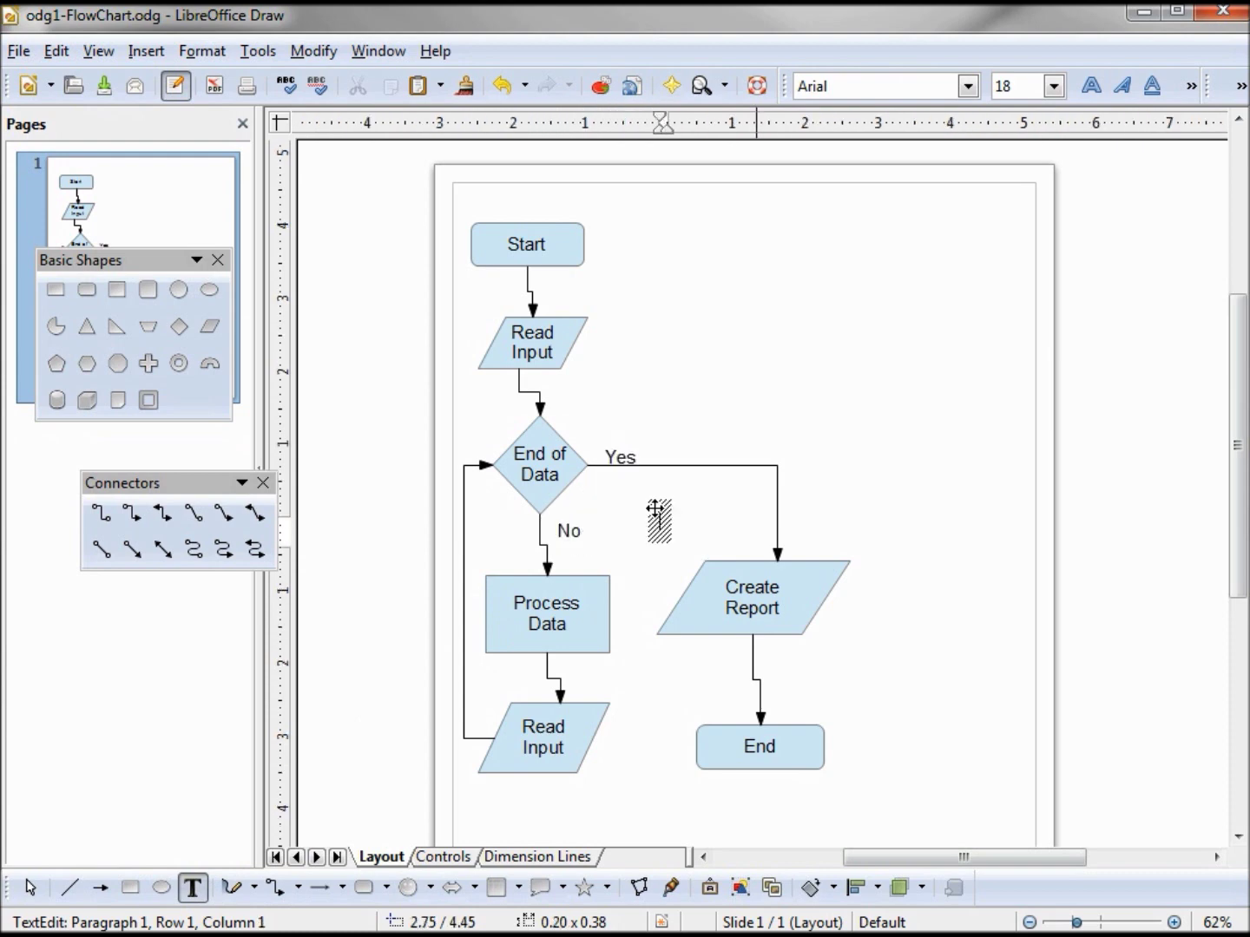
{"action": "left_click", "coordinate": [571, 528]}
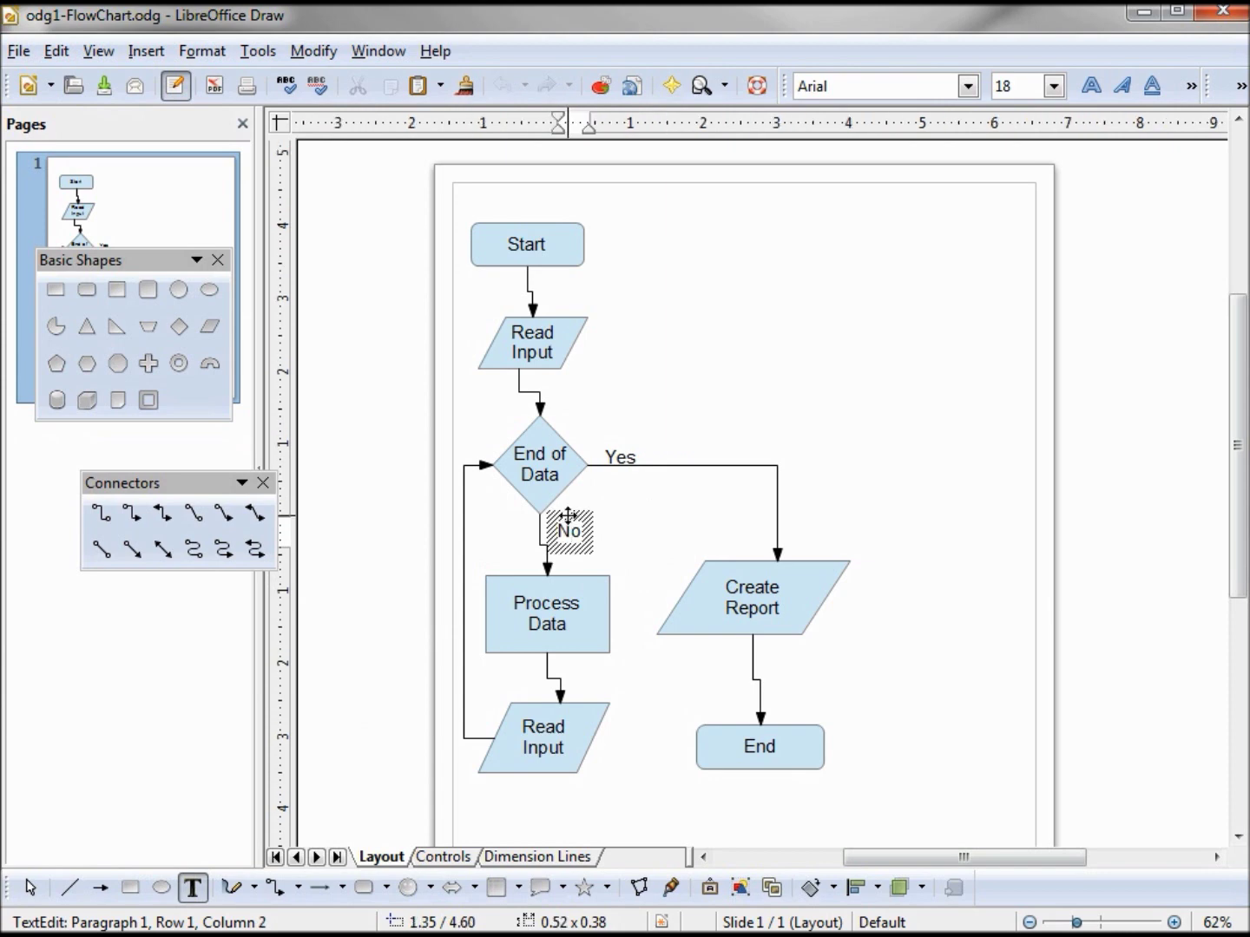
{"action": "left_click", "coordinate": [568, 515]}
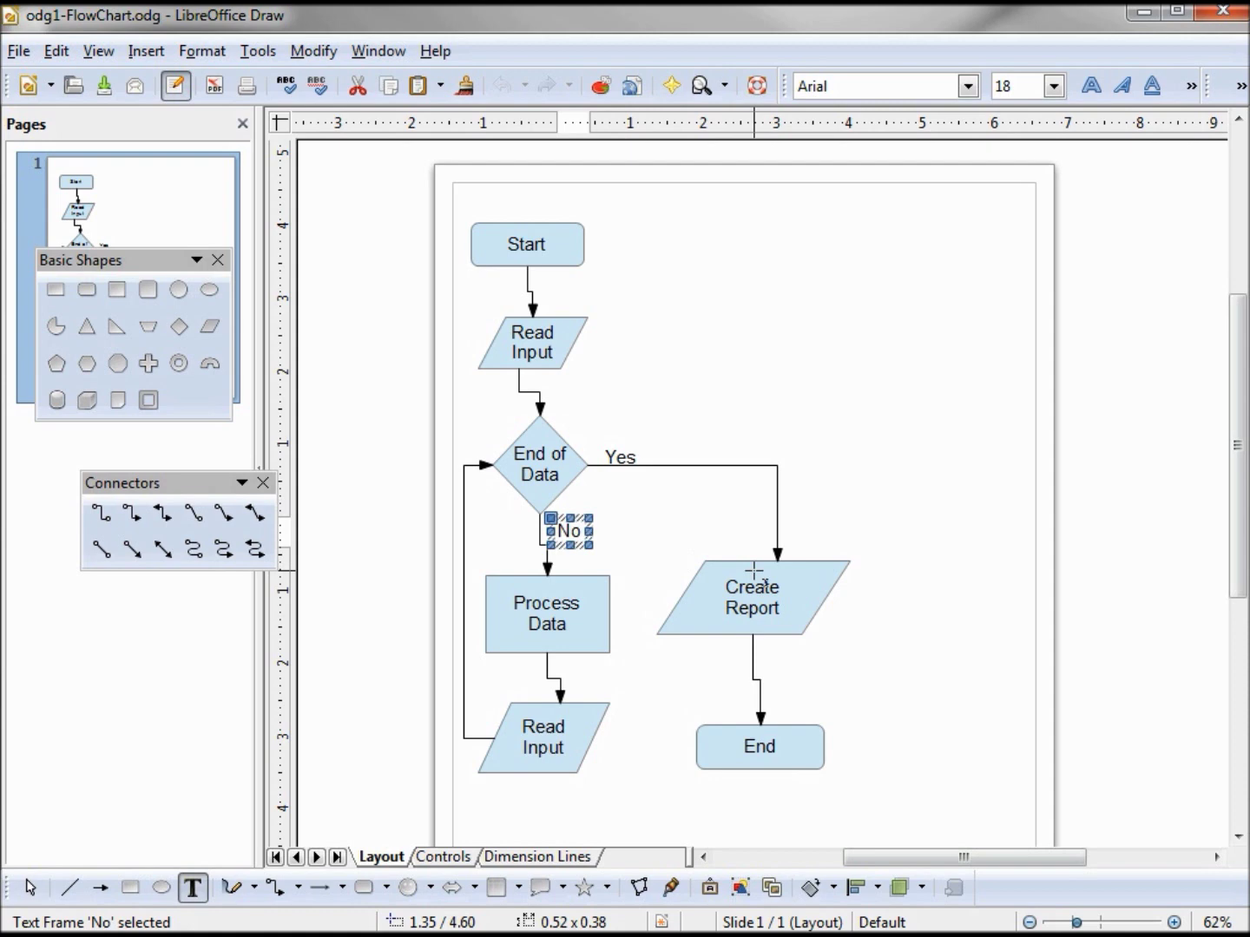
{"action": "key", "text": "Up"}
{"action": "key", "text": "Up"}
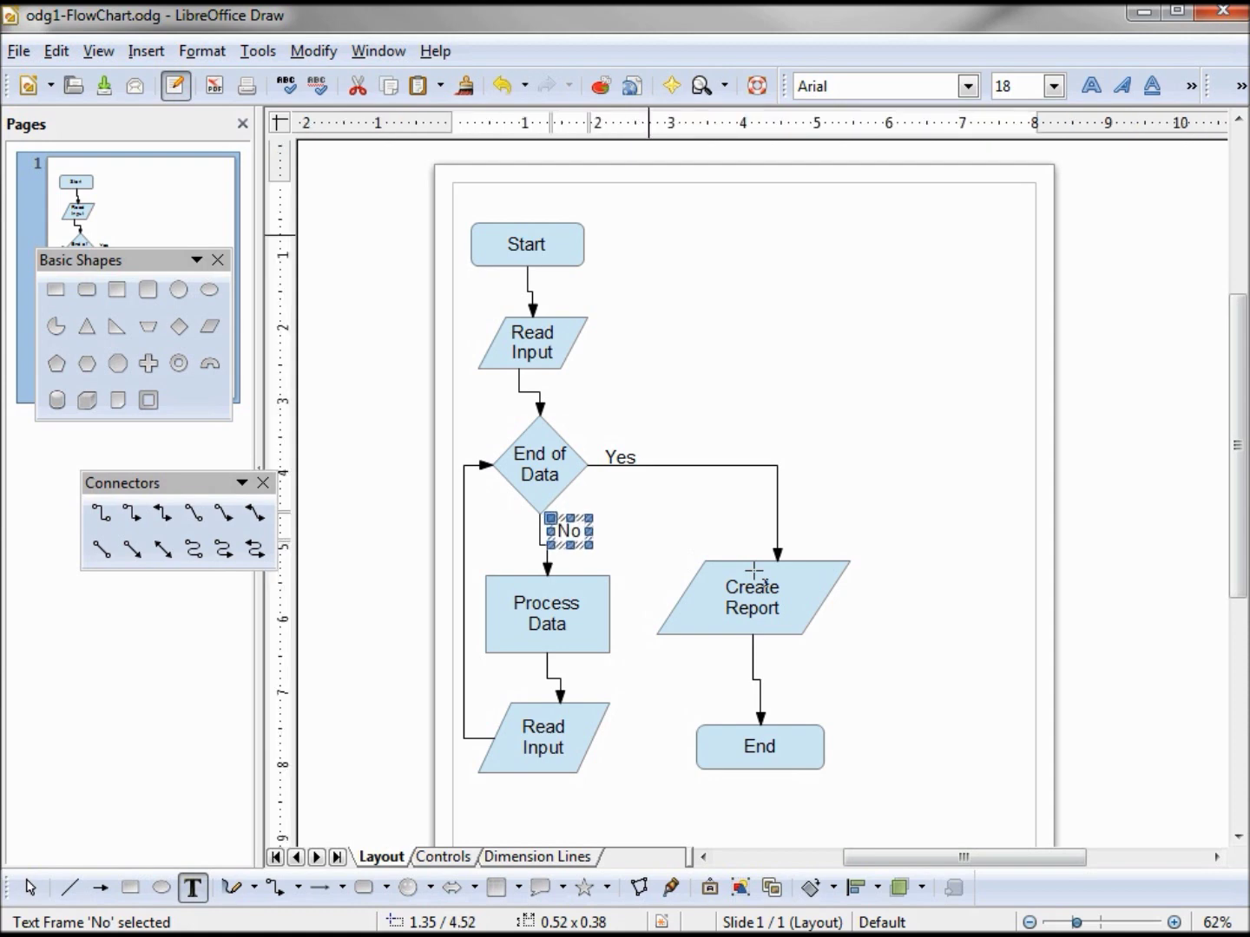
{"action": "left_click_drag", "start_coordinate": [573, 527], "coordinate": [545, 533]}
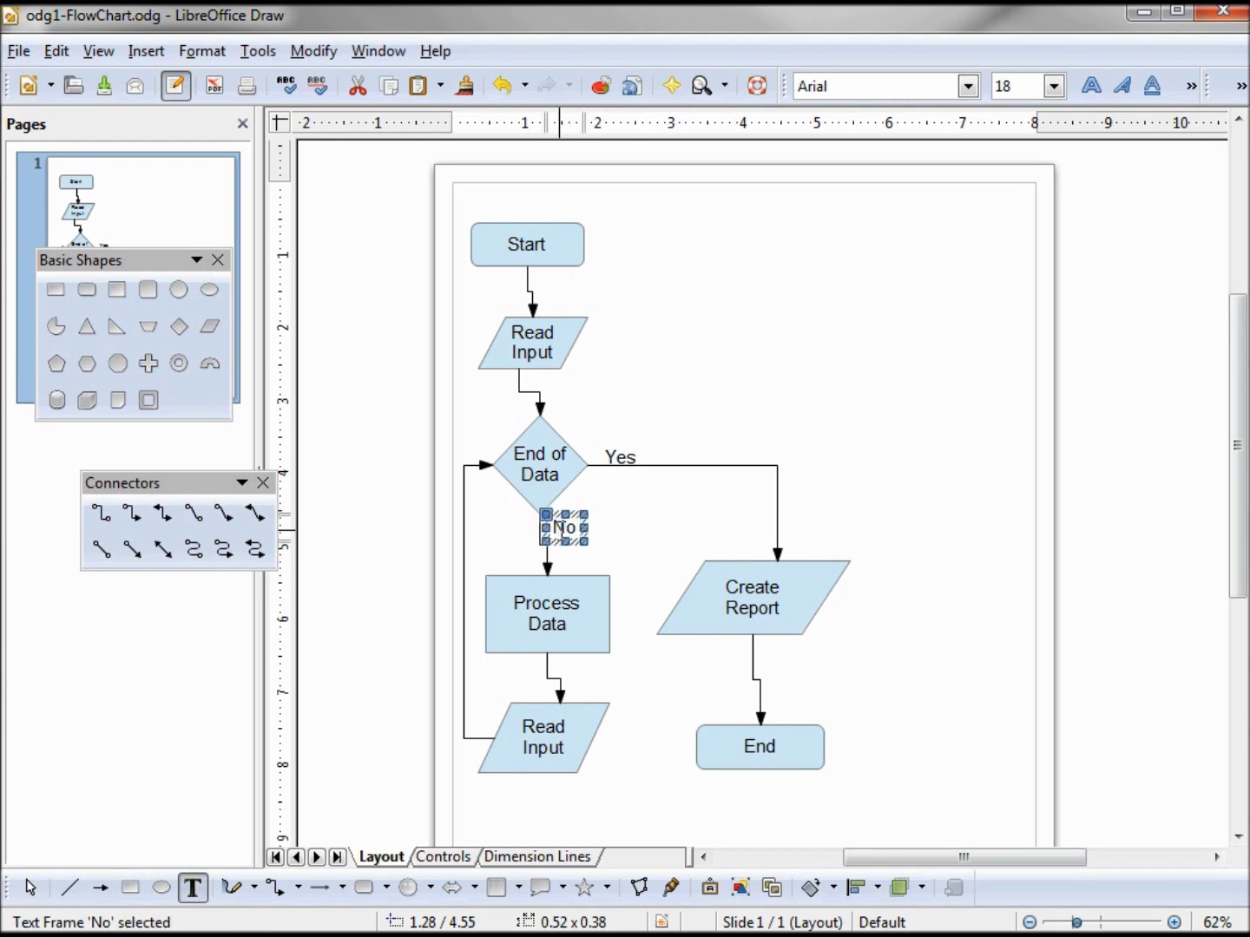
{"action": "left_click", "coordinate": [565, 527]}
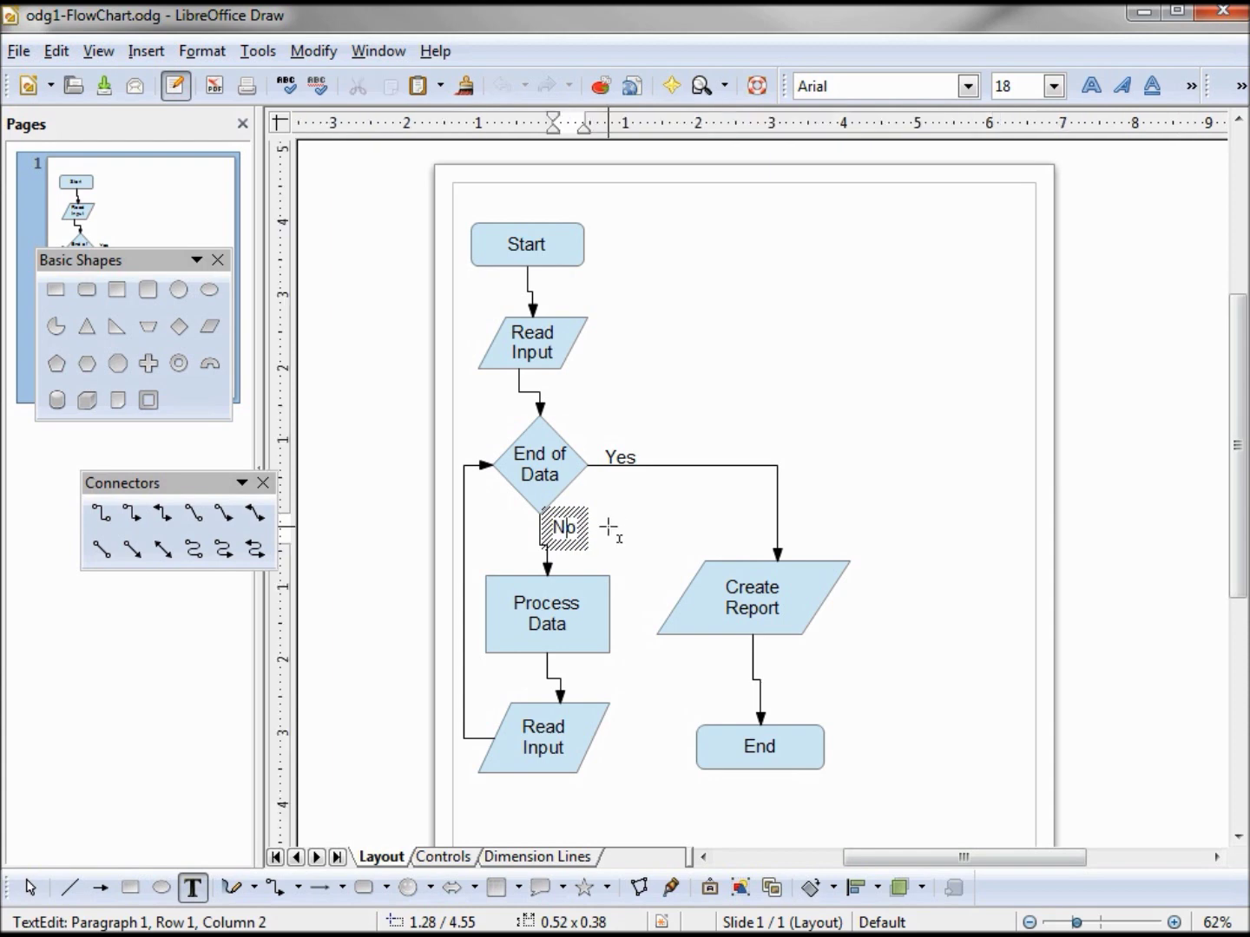
{"action": "type", "text": "dalkfjad;ld"}
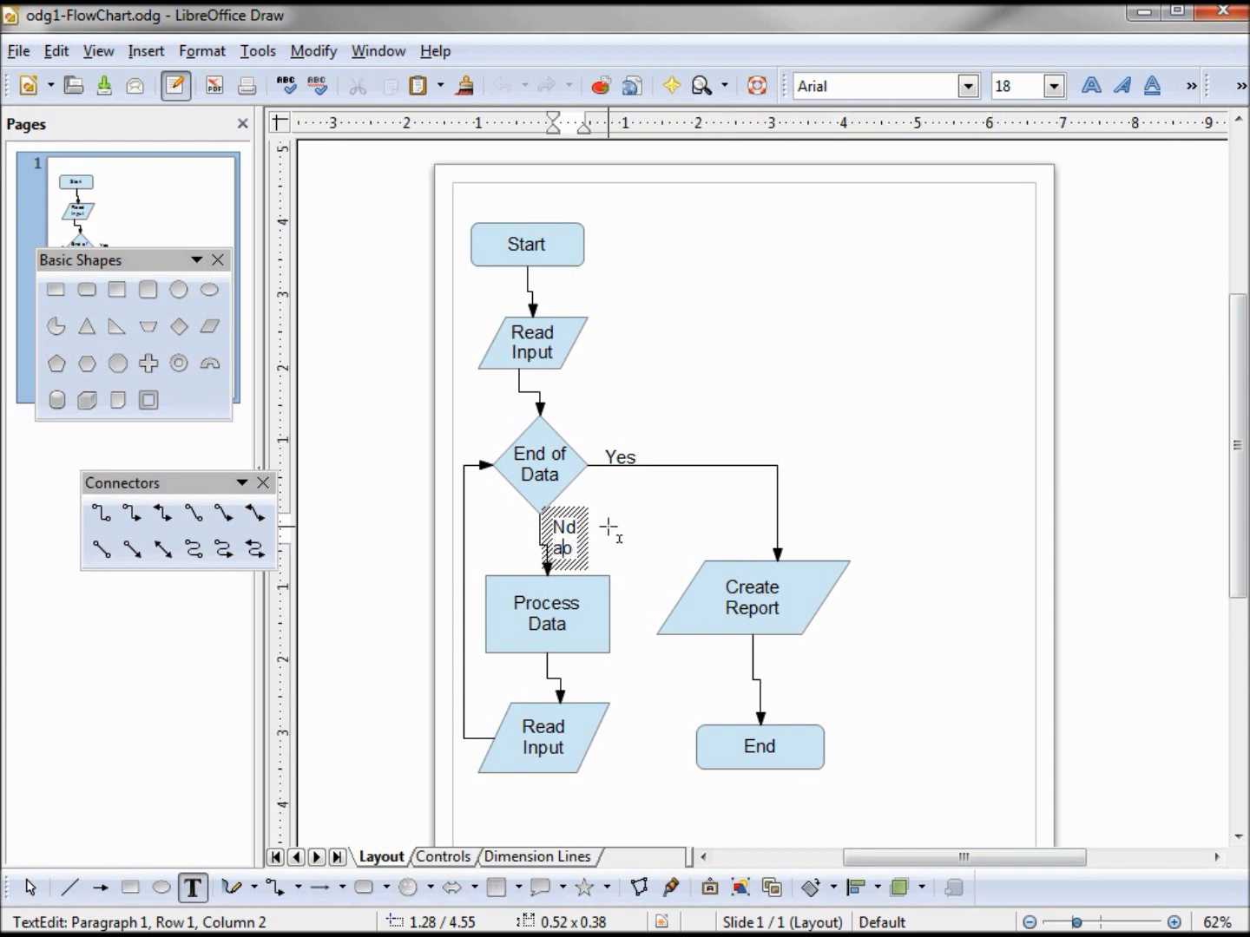
{"action": "key", "text": "BackSpace"}
{"action": "key", "text": "BackSpace"}
{"action": "key", "text": "BackSpace"}
{"action": "key", "text": "BackSpace"}
{"action": "key", "text": "BackSpace"}
{"action": "key", "text": "BackSpace"}
{"action": "key", "text": "BackSpace"}
{"action": "key", "text": "BackSpace"}
{"action": "key", "text": "BackSpace"}
{"action": "key", "text": "BackSpace"}
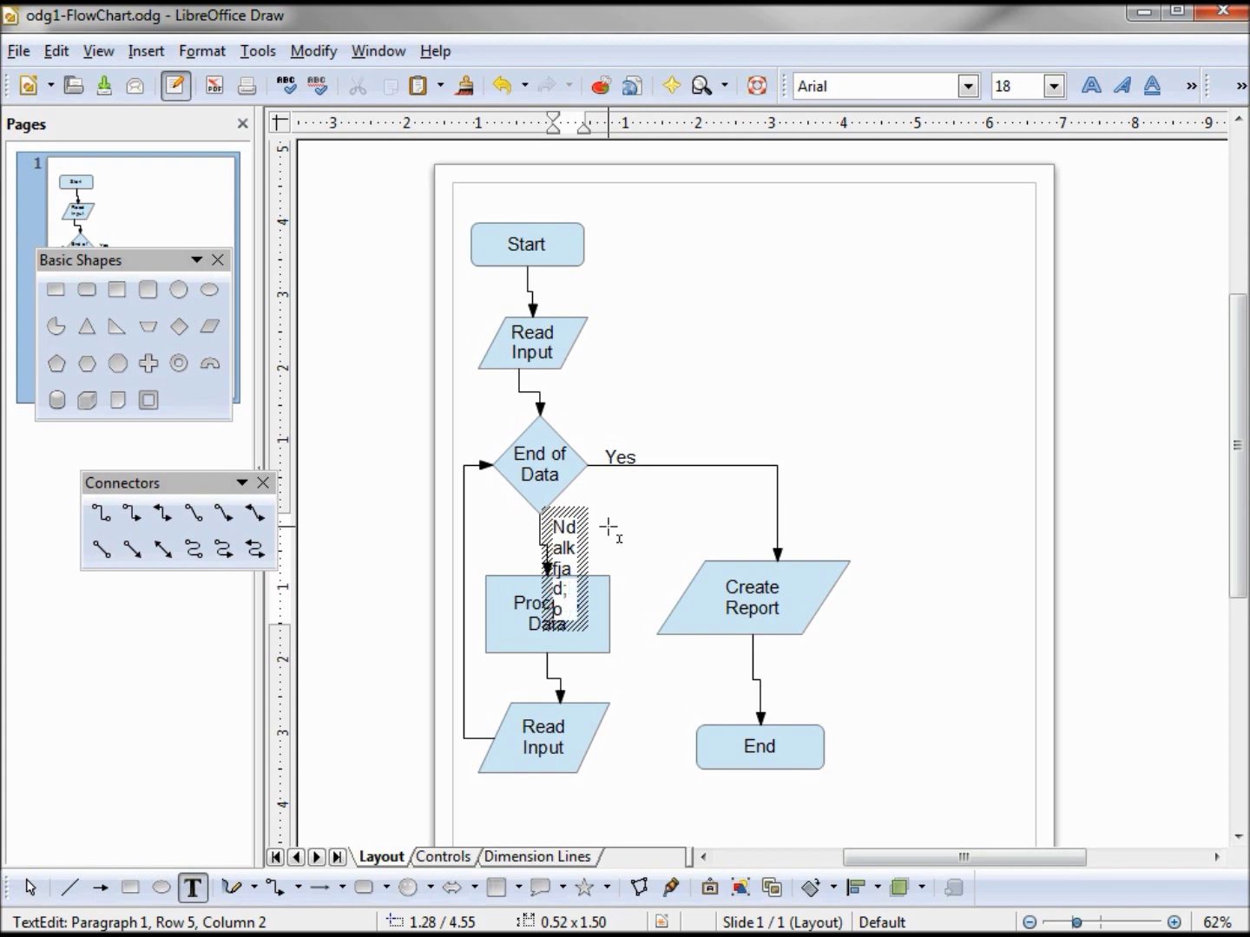
{"action": "key", "text": "BackSpace"}
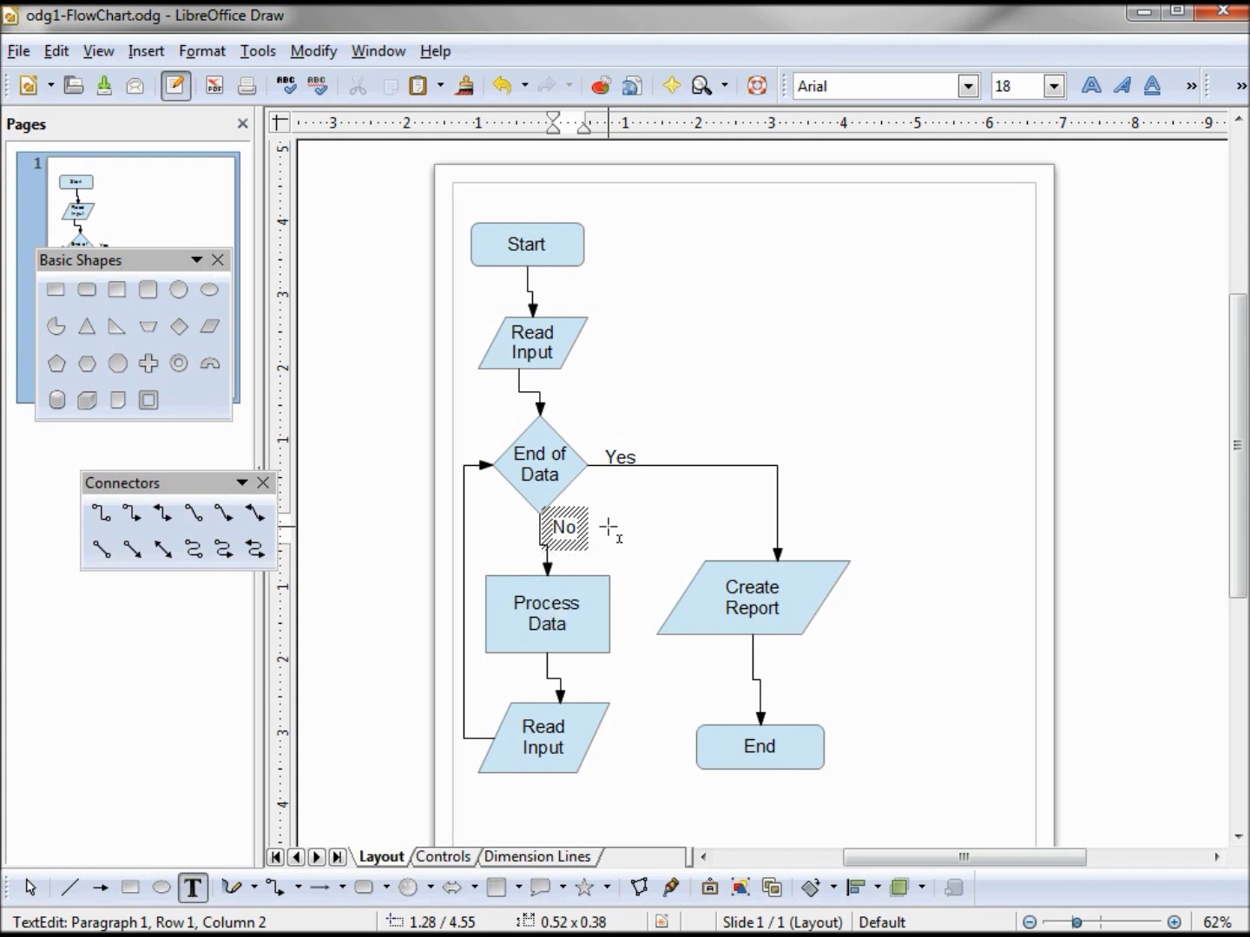
{"action": "key", "text": "Escape"}
{"action": "key", "text": "Escape"}
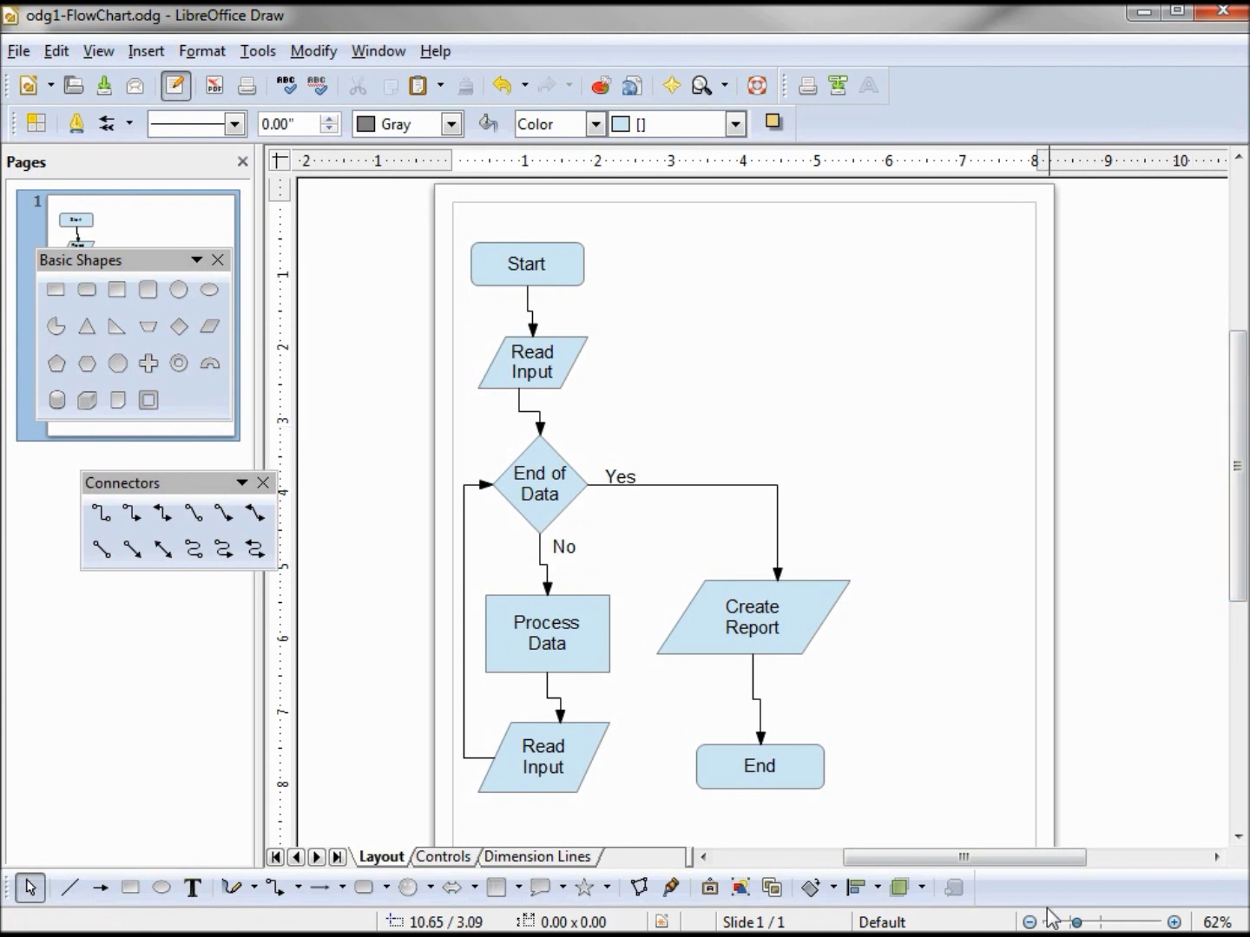
Move Create Report and End together further down and to the right
{"action": "left_click_drag", "start_coordinate": [1078, 924], "coordinate": [1064, 926]}
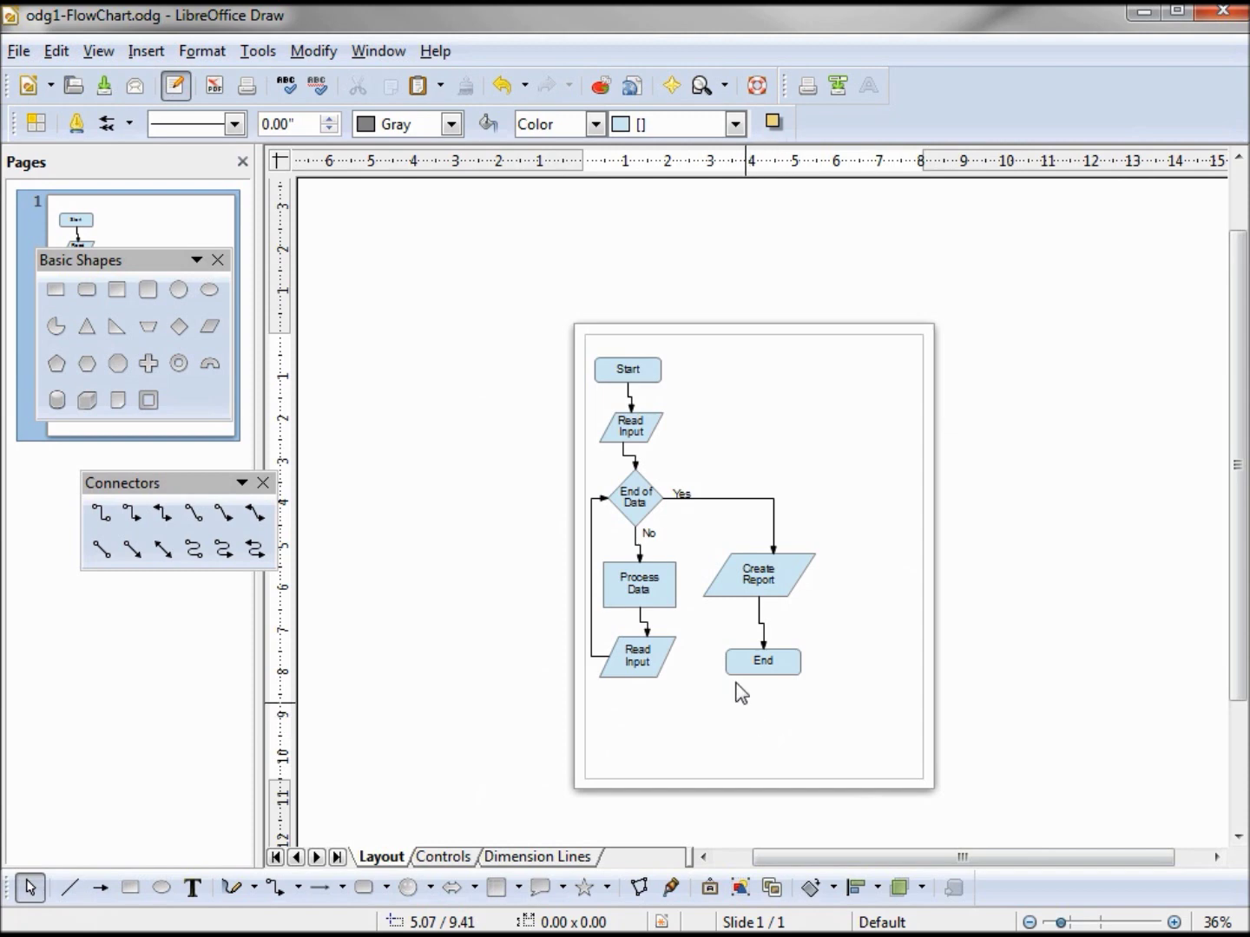
{"action": "mouse_move", "coordinate": [698, 532]}
{"action": "left_mouse_down"}
{"action": "mouse_move", "coordinate": [698, 619]}
{"action": "mouse_move", "coordinate": [785, 699]}
{"action": "mouse_move", "coordinate": [851, 692]}
{"action": "mouse_move", "coordinate": [829, 697]}
{"action": "left_mouse_up"}
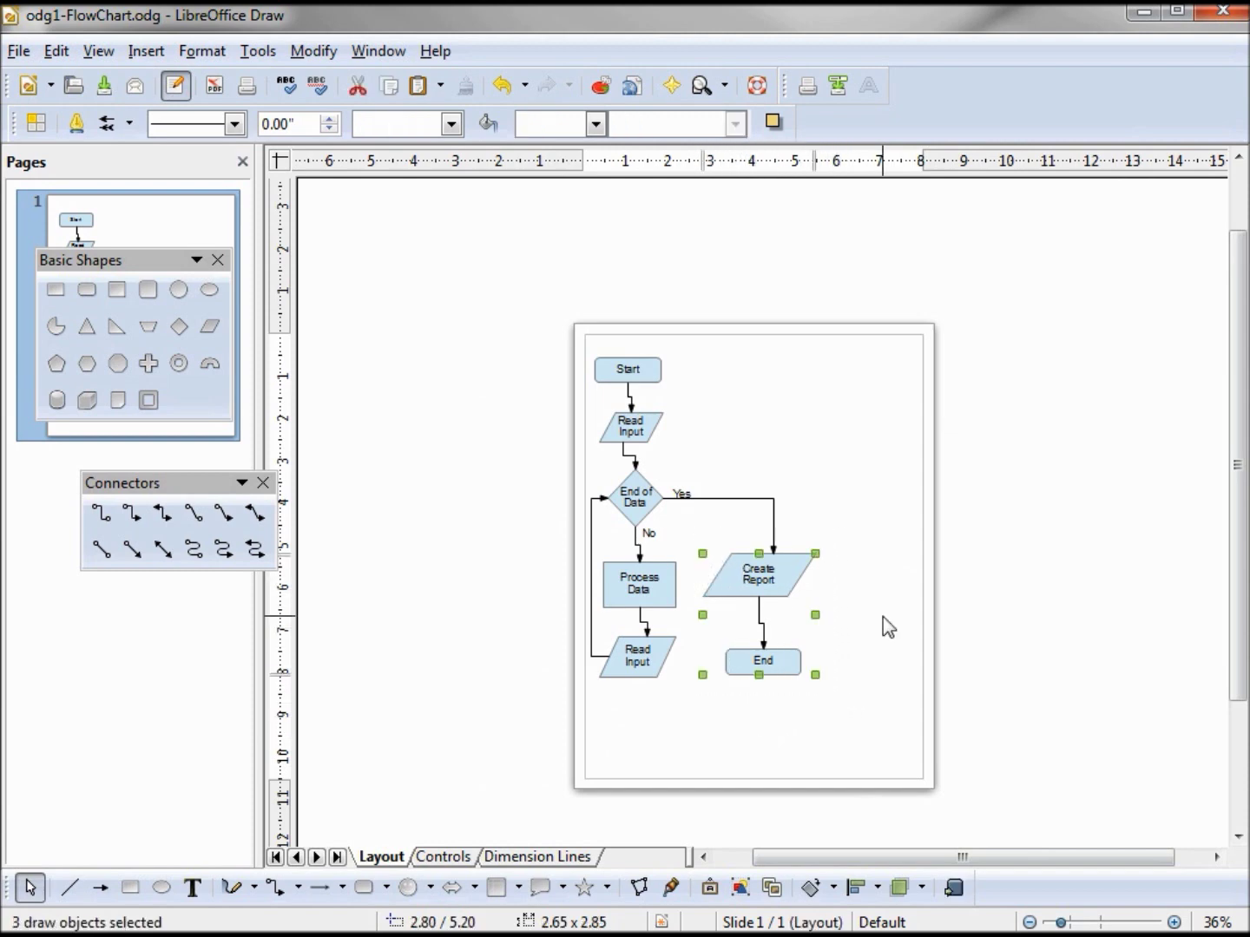
{"action": "key", "text": "Down"}
{"action": "key", "text": "Down"}
{"action": "key", "text": "Down"}
{"action": "key", "text": "Down"}
{"action": "key", "text": "Down"}
{"action": "key", "text": "Down"}
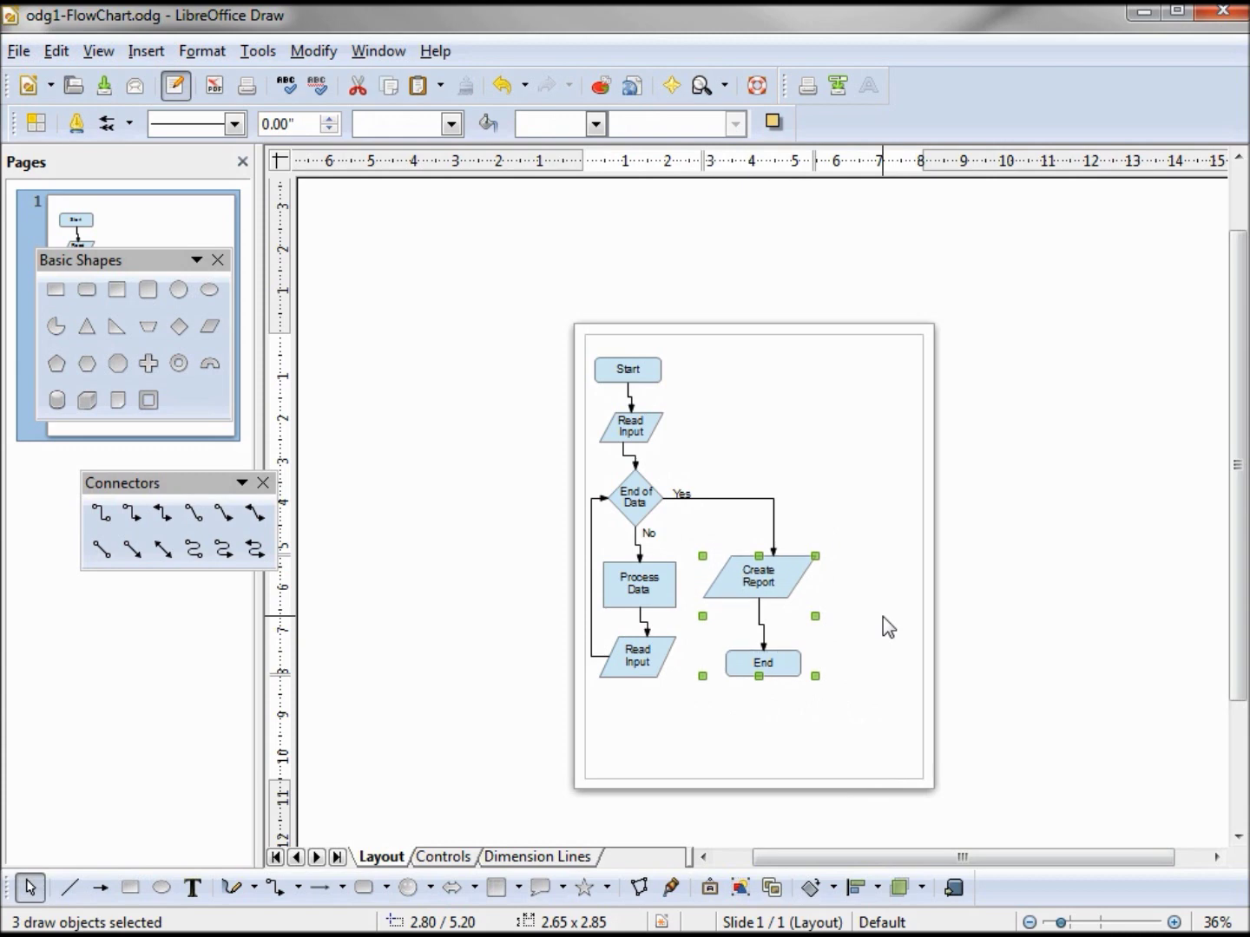
{"action": "key", "text": "Right"}
{"action": "key", "text": "Right"}
{"action": "key", "text": "Right"}
{"action": "key", "text": "Right"}
{"action": "key", "text": "Right"}
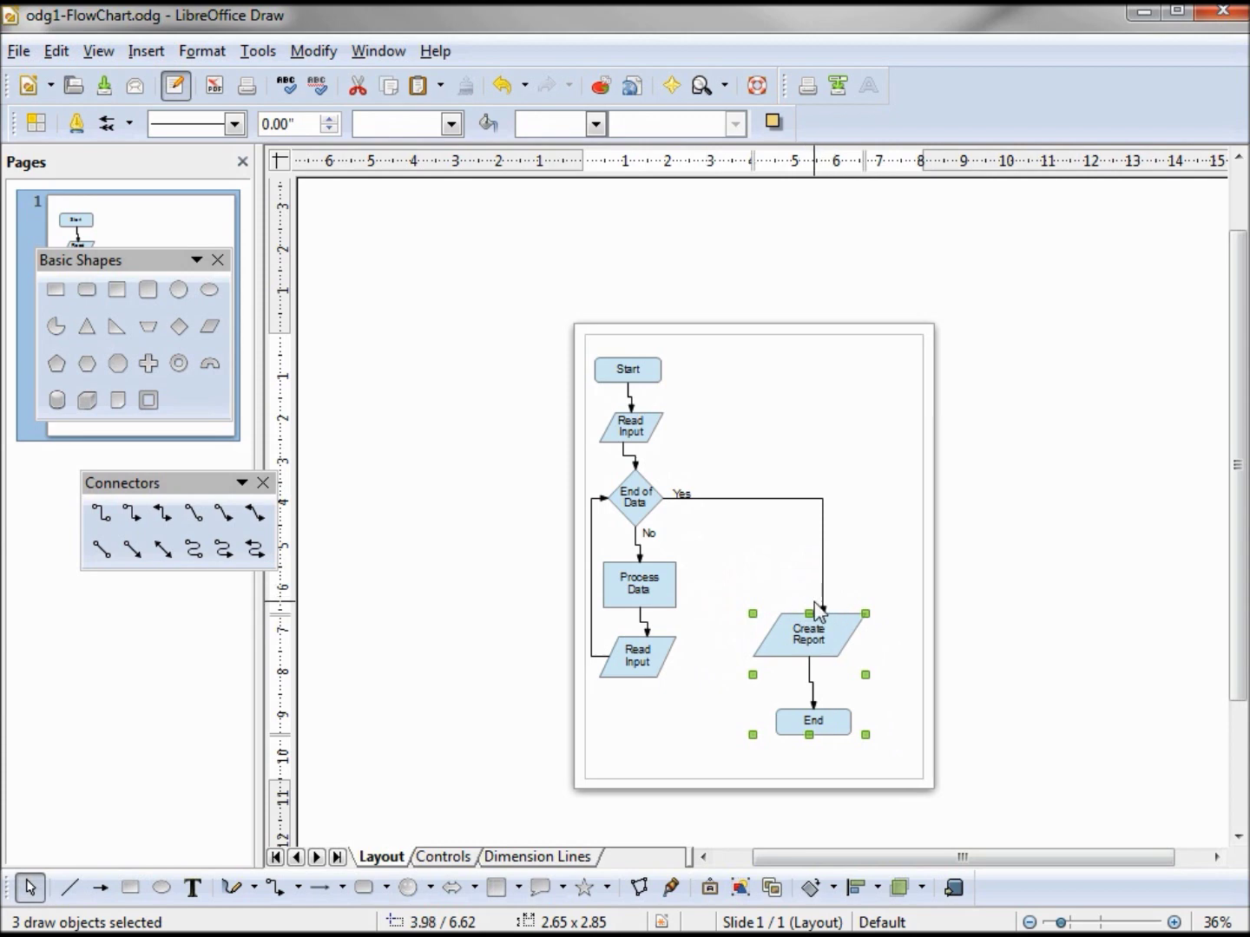
{"action": "left_click_drag", "start_coordinate": [820, 611], "coordinate": [823, 611]}
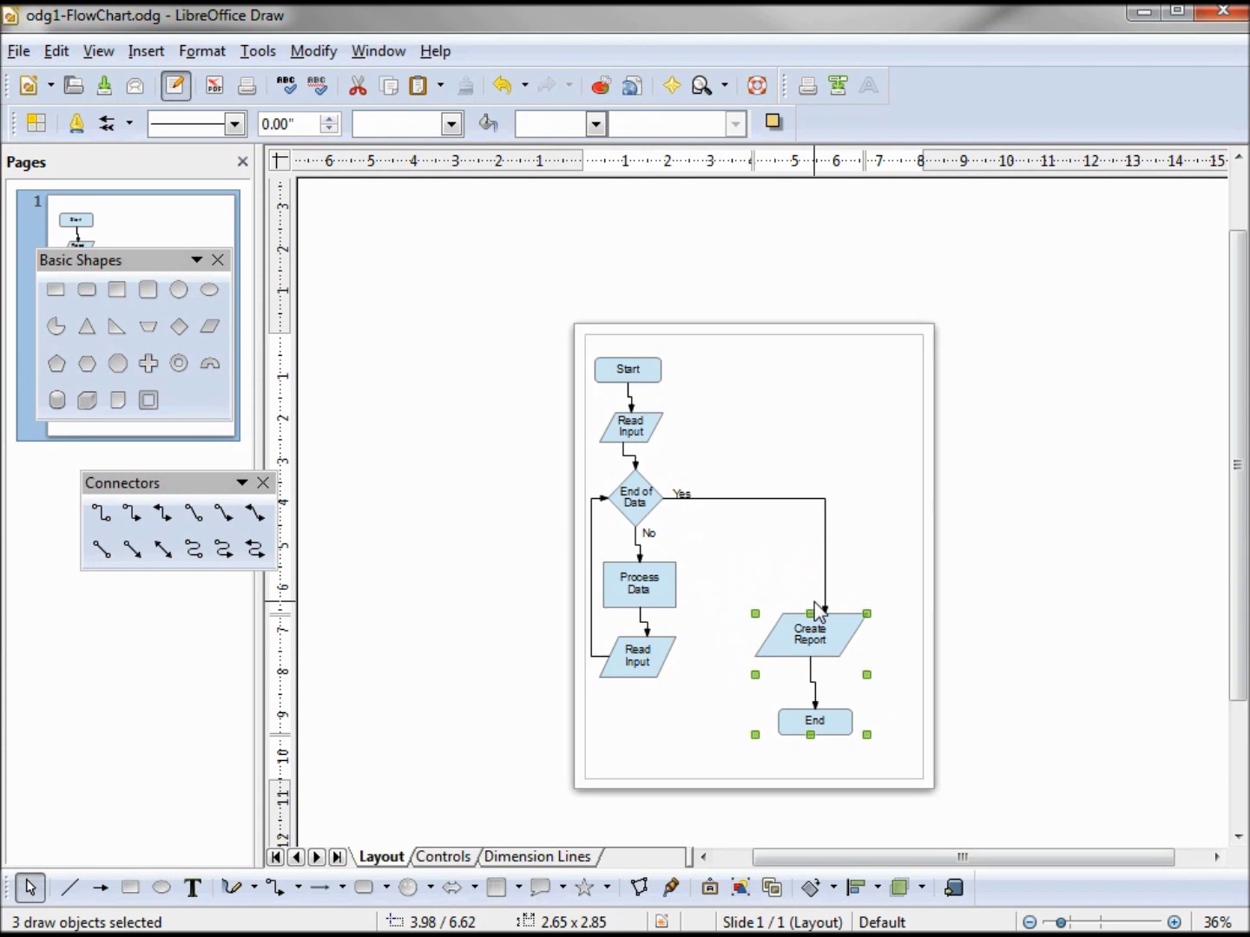
Nudge End left so it sits directly under Create Report
{"action": "double_click", "coordinate": [820, 723]}
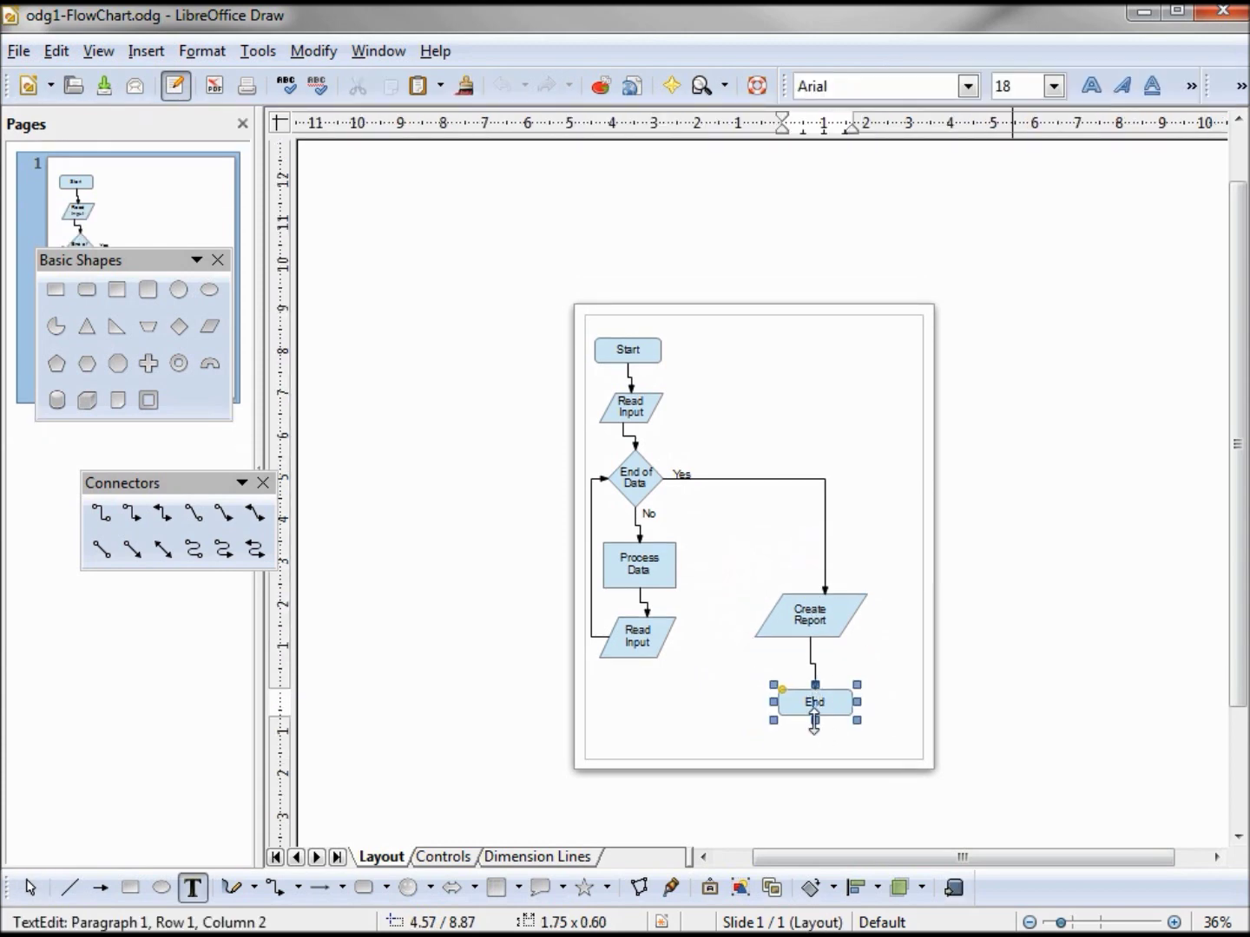
{"action": "key", "text": "Escape"}
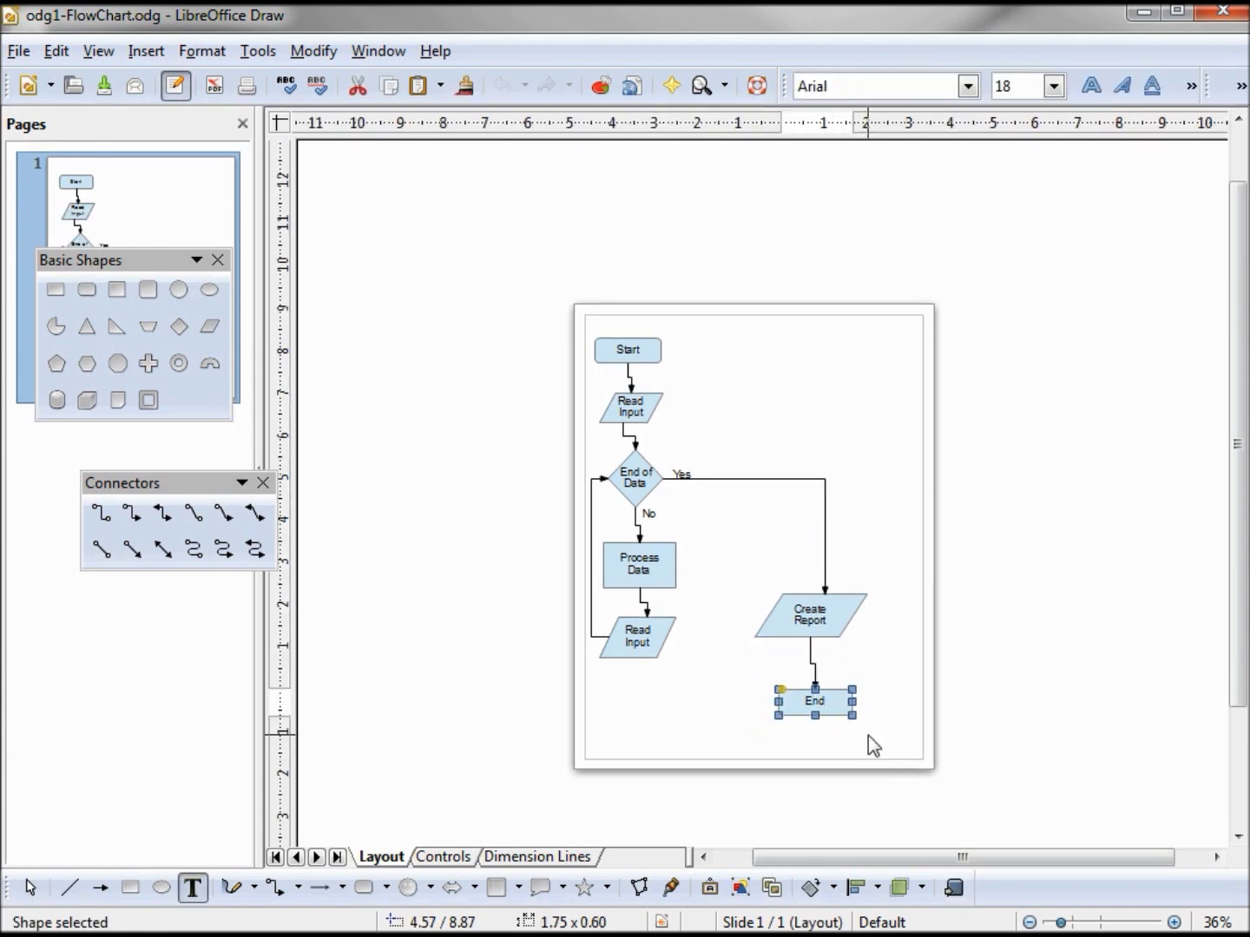
{"action": "key", "text": "Left"}
{"action": "key", "text": "Left"}
{"action": "key", "text": "Left"}
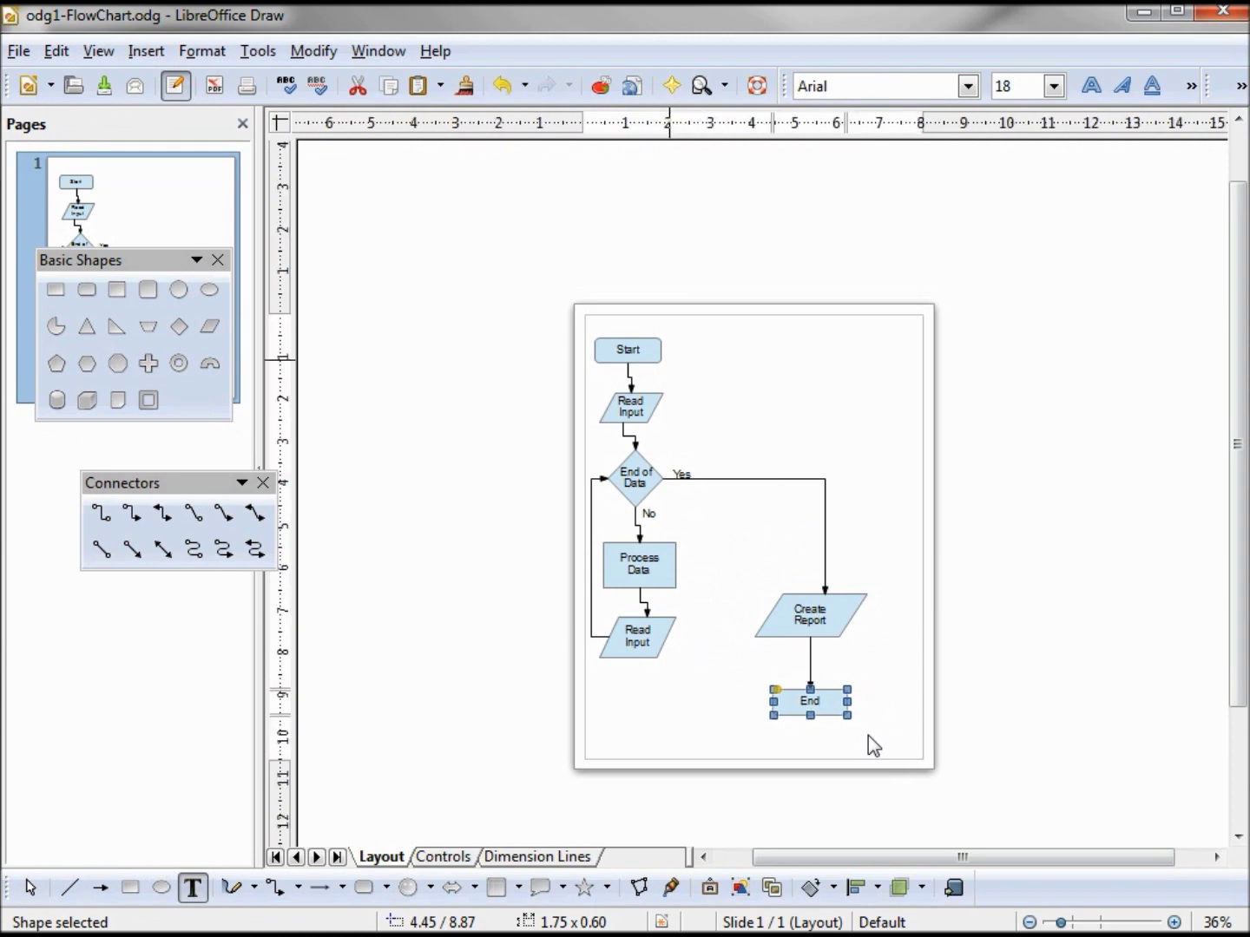
Move the lower Read Input shape down the page and slightly left
{"action": "left_click", "coordinate": [644, 647]}
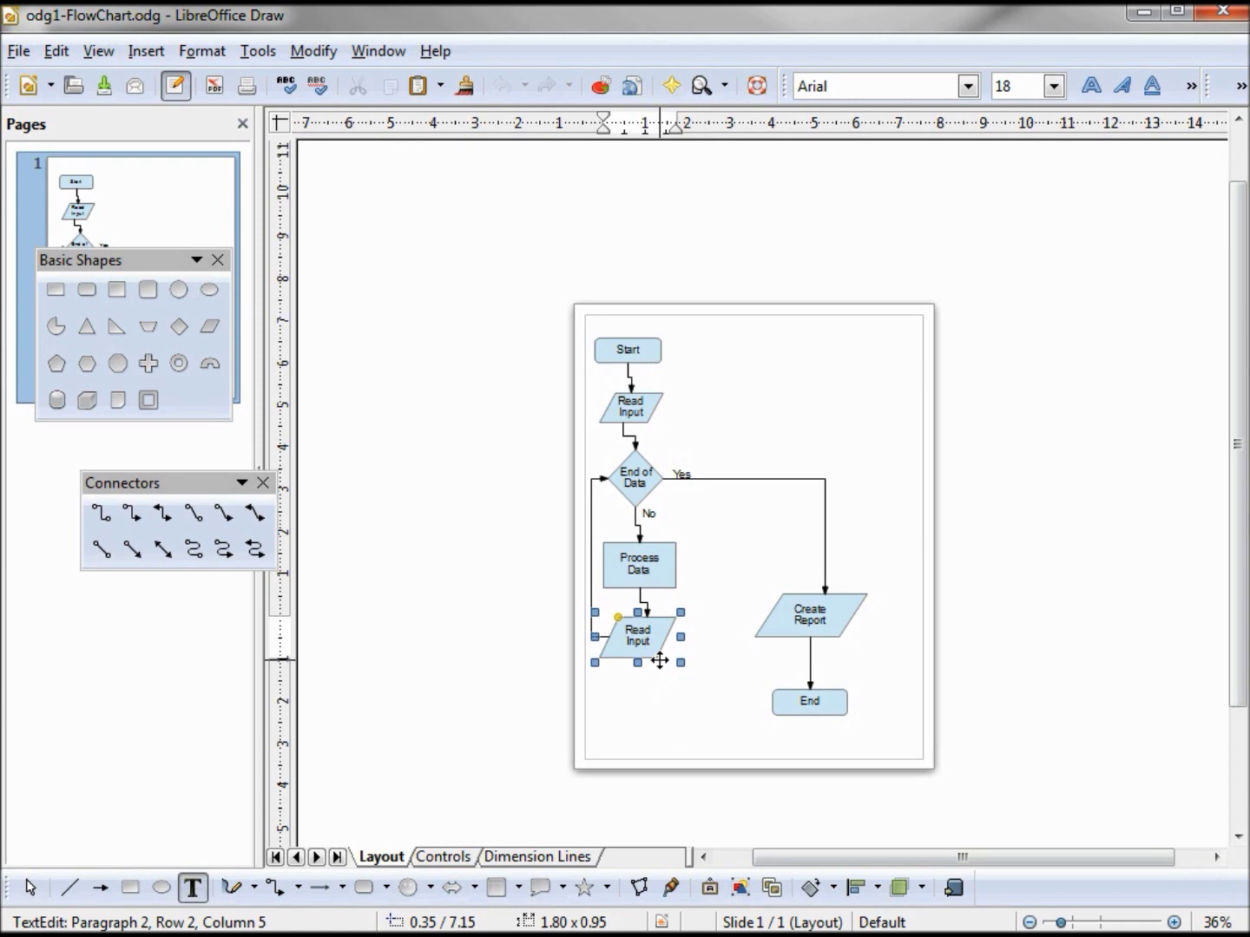
{"action": "left_click_drag", "start_coordinate": [661, 662], "coordinate": [665, 732]}
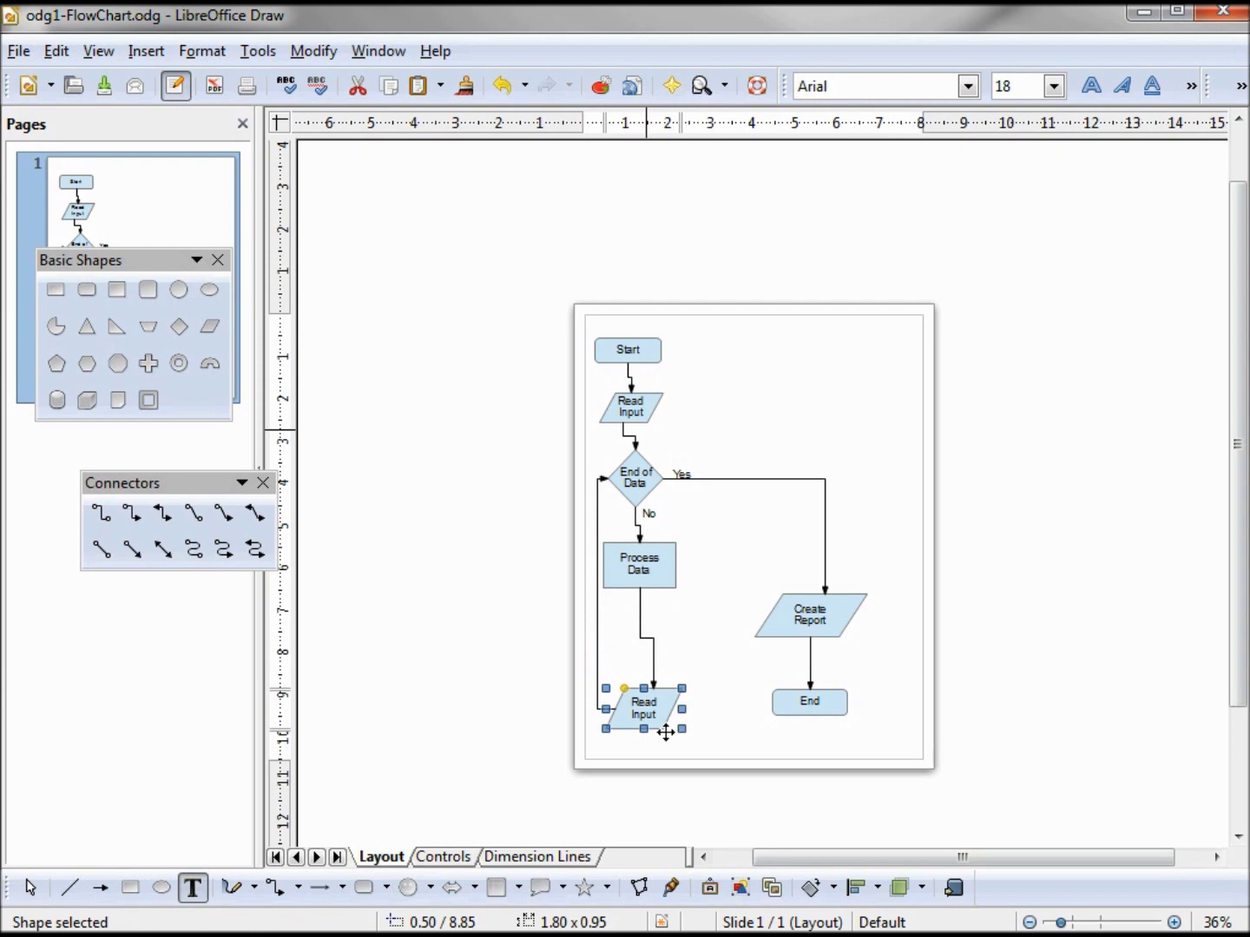
{"action": "key", "text": "alt+Left"}
{"action": "key", "text": "alt+Left"}
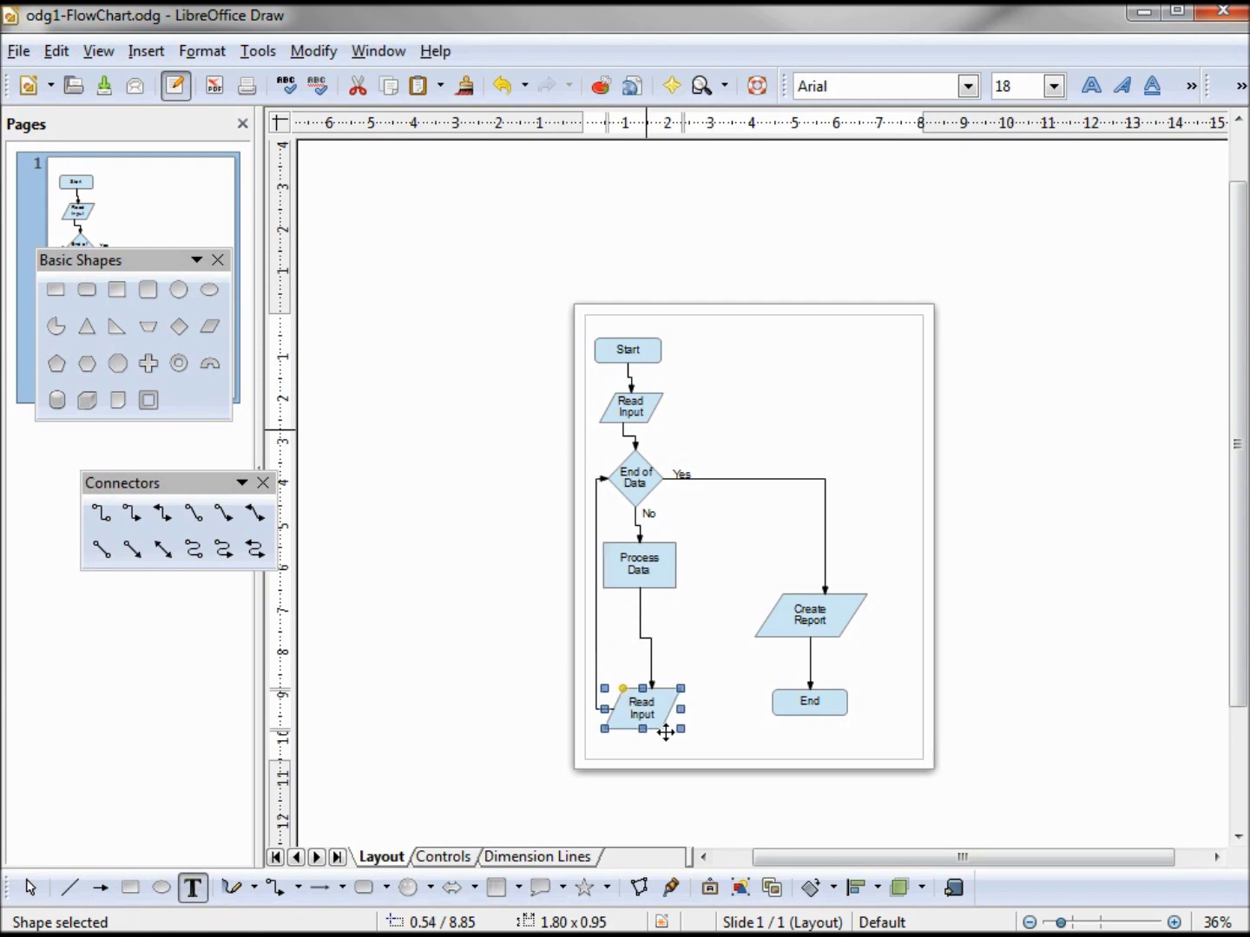
{"action": "key", "text": "alt+Left"}
{"action": "key", "text": "alt+Left"}
{"action": "key", "text": "alt+Left"}
{"action": "key", "text": "alt+Left"}
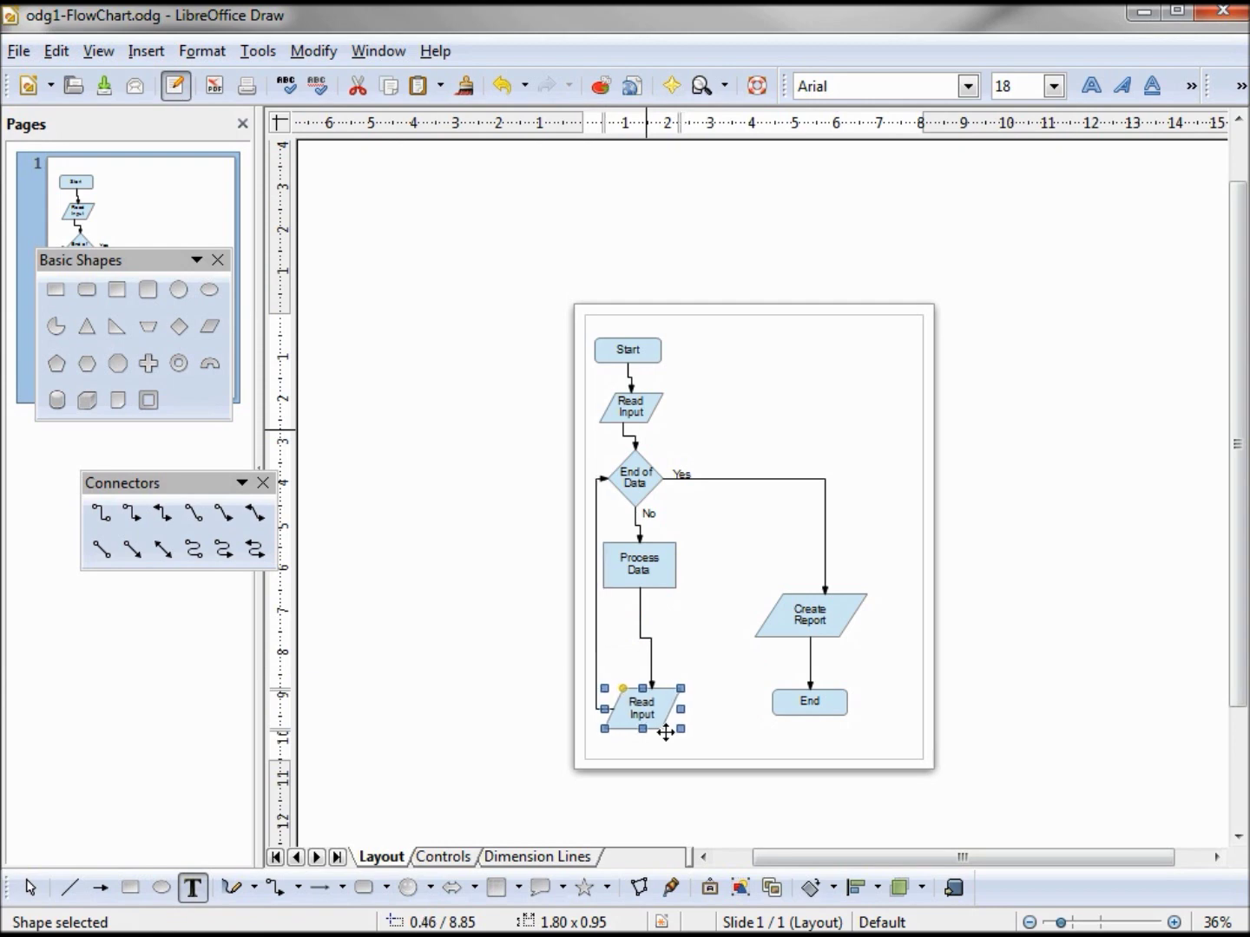
Drag Process Data down to sit just above the lower Read Input
{"action": "left_click", "coordinate": [661, 583]}
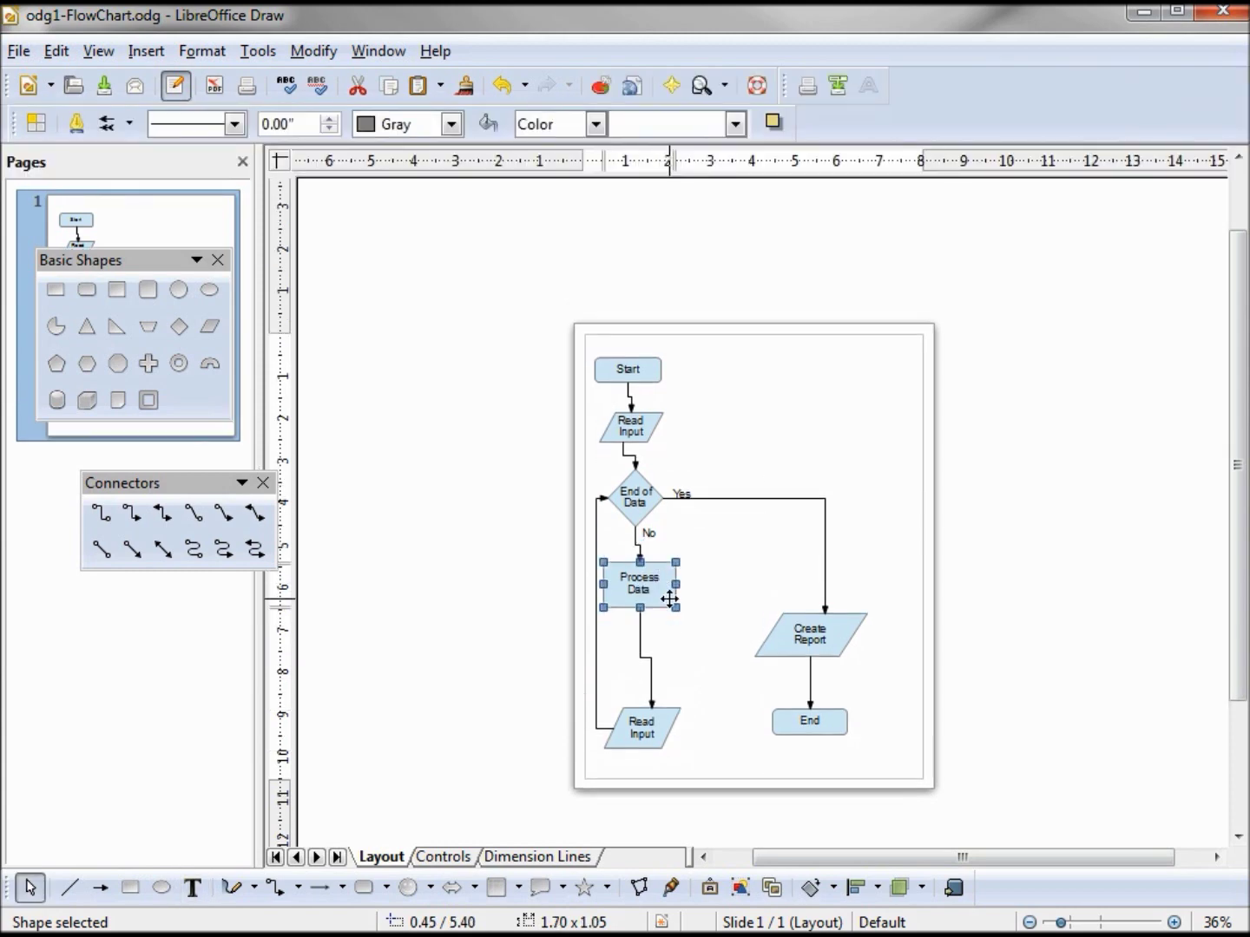
{"action": "left_click_drag", "start_coordinate": [668, 599], "coordinate": [678, 651]}
{"action": "left_click", "coordinate": [646, 521]}
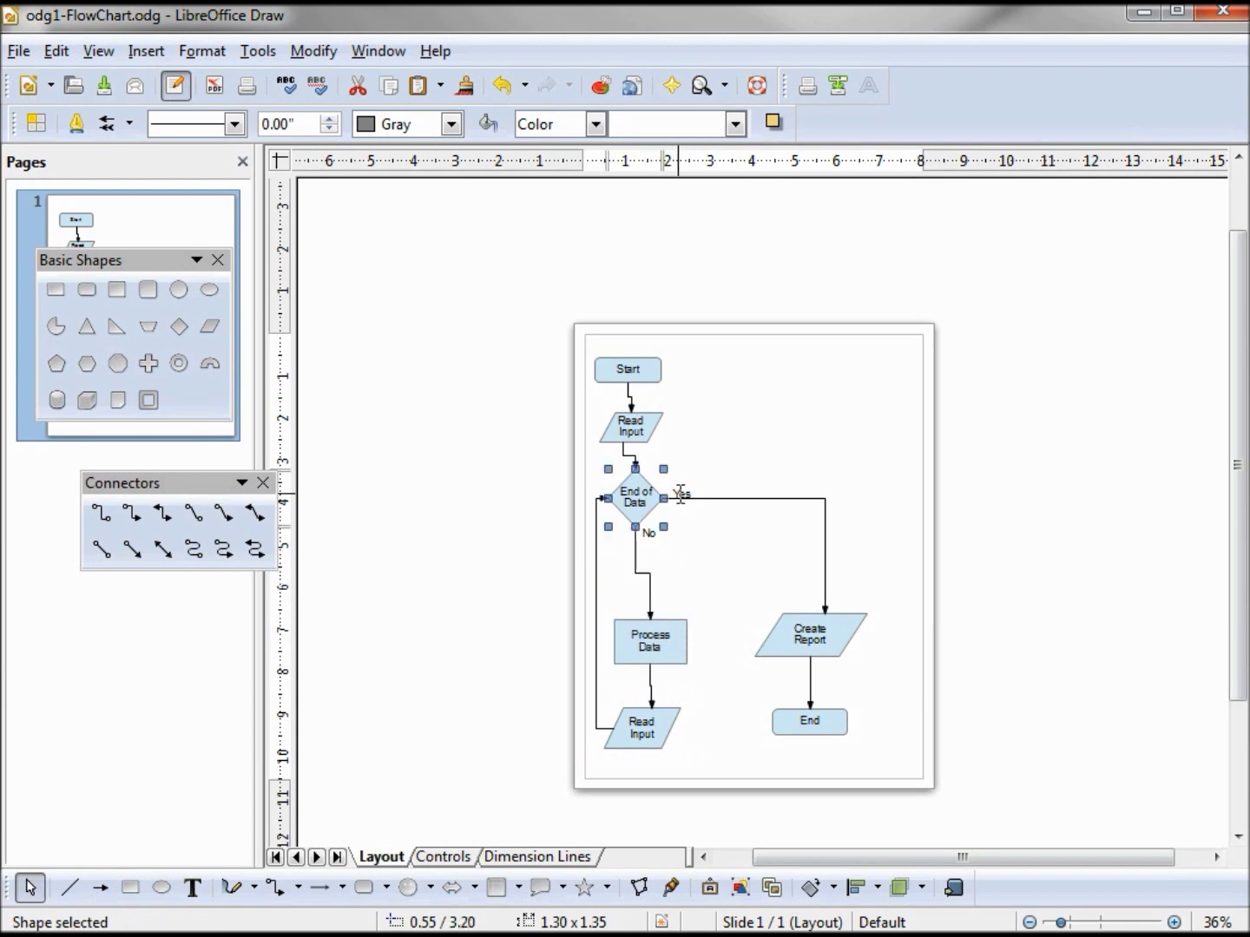
Select the End of Data diamond with its Yes/No labels and nudge them down and right
{"action": "left_click", "coordinate": [669, 476]}
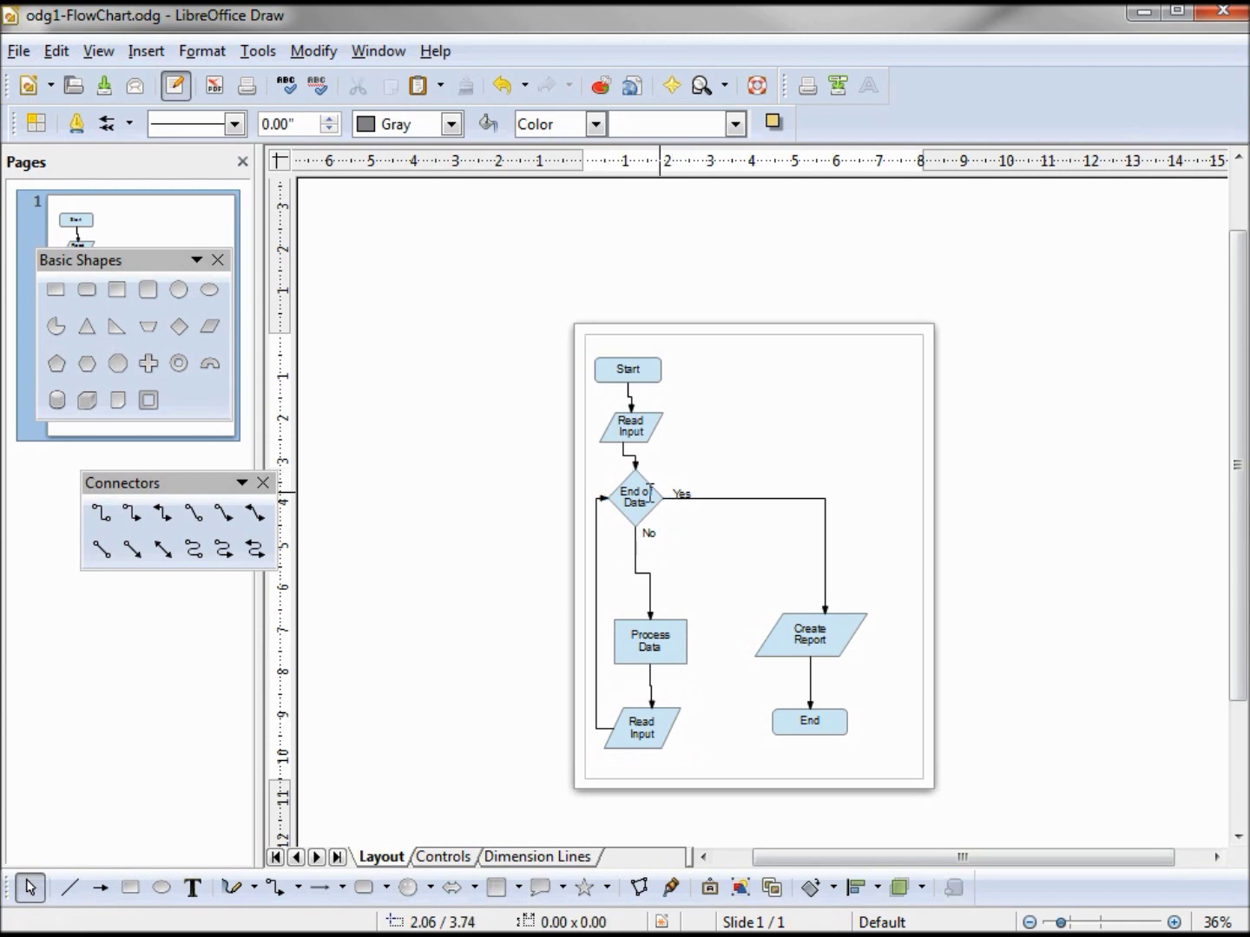
{"action": "mouse_move", "coordinate": [596, 460]}
{"action": "left_mouse_down"}
{"action": "mouse_move", "coordinate": [603, 499]}
{"action": "mouse_move", "coordinate": [689, 562]}
{"action": "mouse_move", "coordinate": [724, 557]}
{"action": "left_mouse_up"}
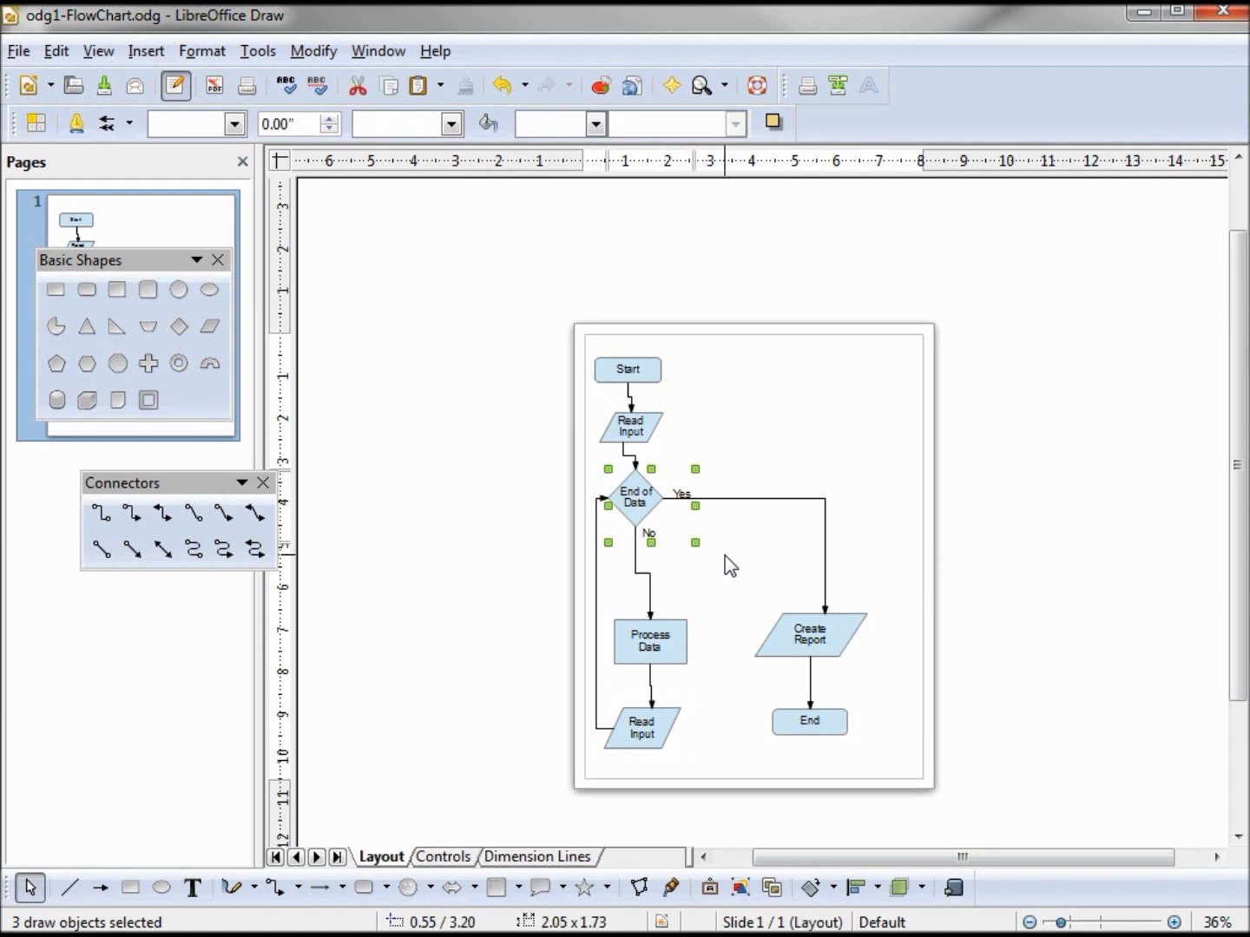
{"action": "key", "text": "Down"}
{"action": "key", "text": "Down"}
{"action": "key", "text": "Down"}
{"action": "key", "text": "Down"}
{"action": "key", "text": "Down"}
{"action": "key", "text": "Down"}
{"action": "key", "text": "Down"}
{"action": "key", "text": "Down"}
{"action": "key", "text": "Down"}
{"action": "key", "text": "Down"}
{"action": "key", "text": "Down"}
{"action": "key", "text": "Down"}
{"action": "key", "text": "Down"}
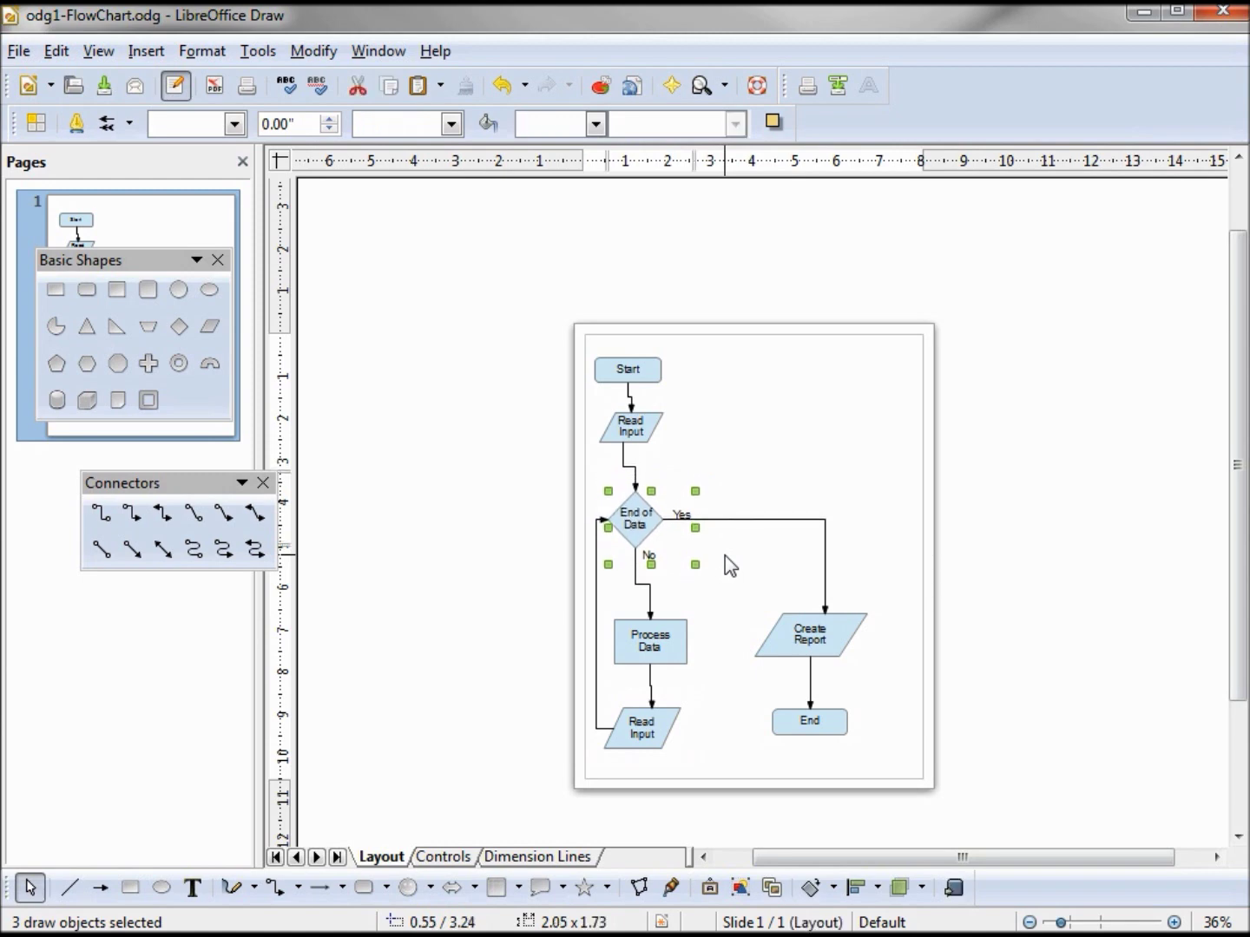
{"action": "key", "text": "Right"}
{"action": "key", "text": "Right"}
{"action": "key", "text": "Right"}
{"action": "key", "text": "Right"}
{"action": "key", "text": "Right"}
{"action": "key", "text": "Right"}
{"action": "key", "text": "Right"}
{"action": "key", "text": "Right"}
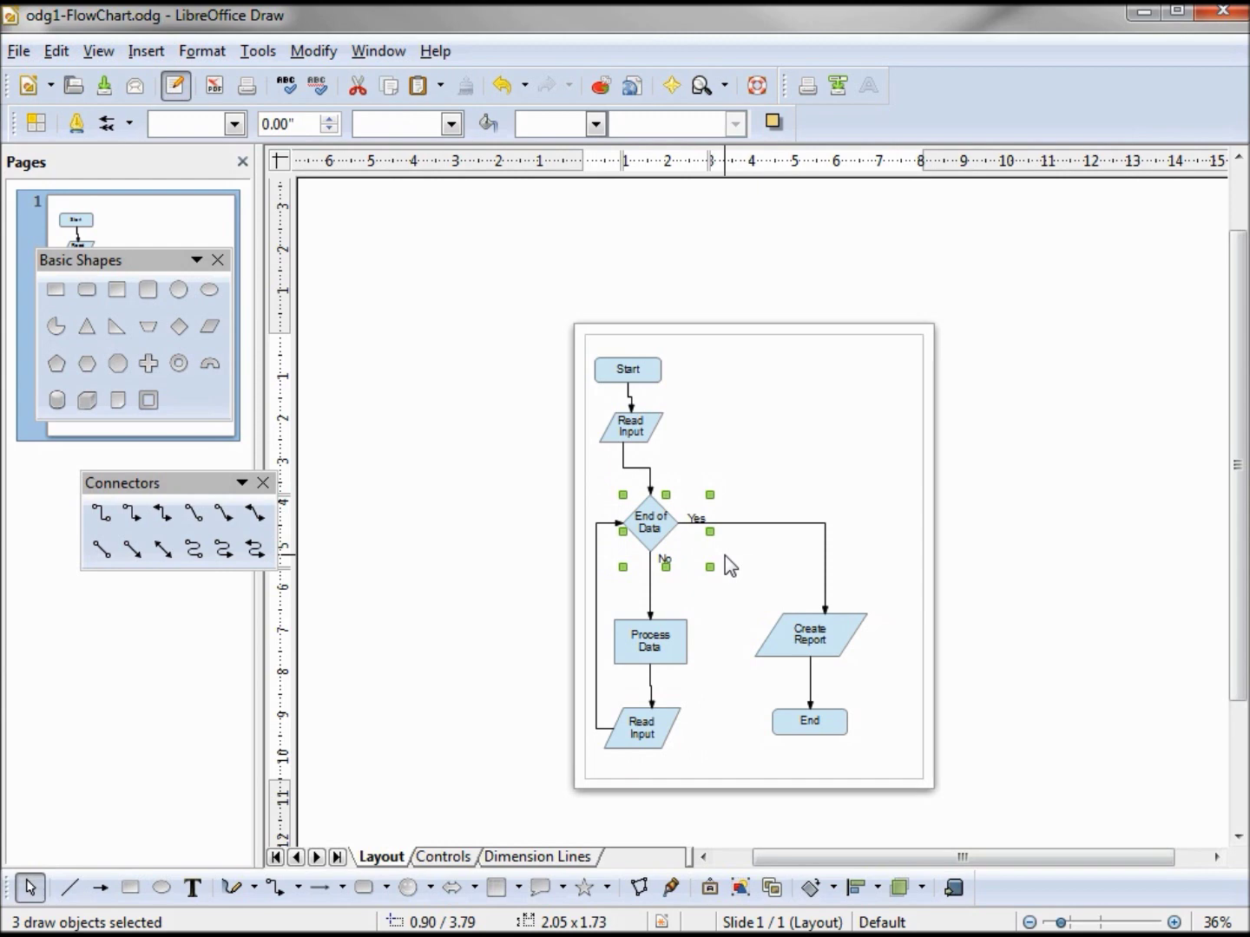
{"action": "left_click", "coordinate": [643, 434]}
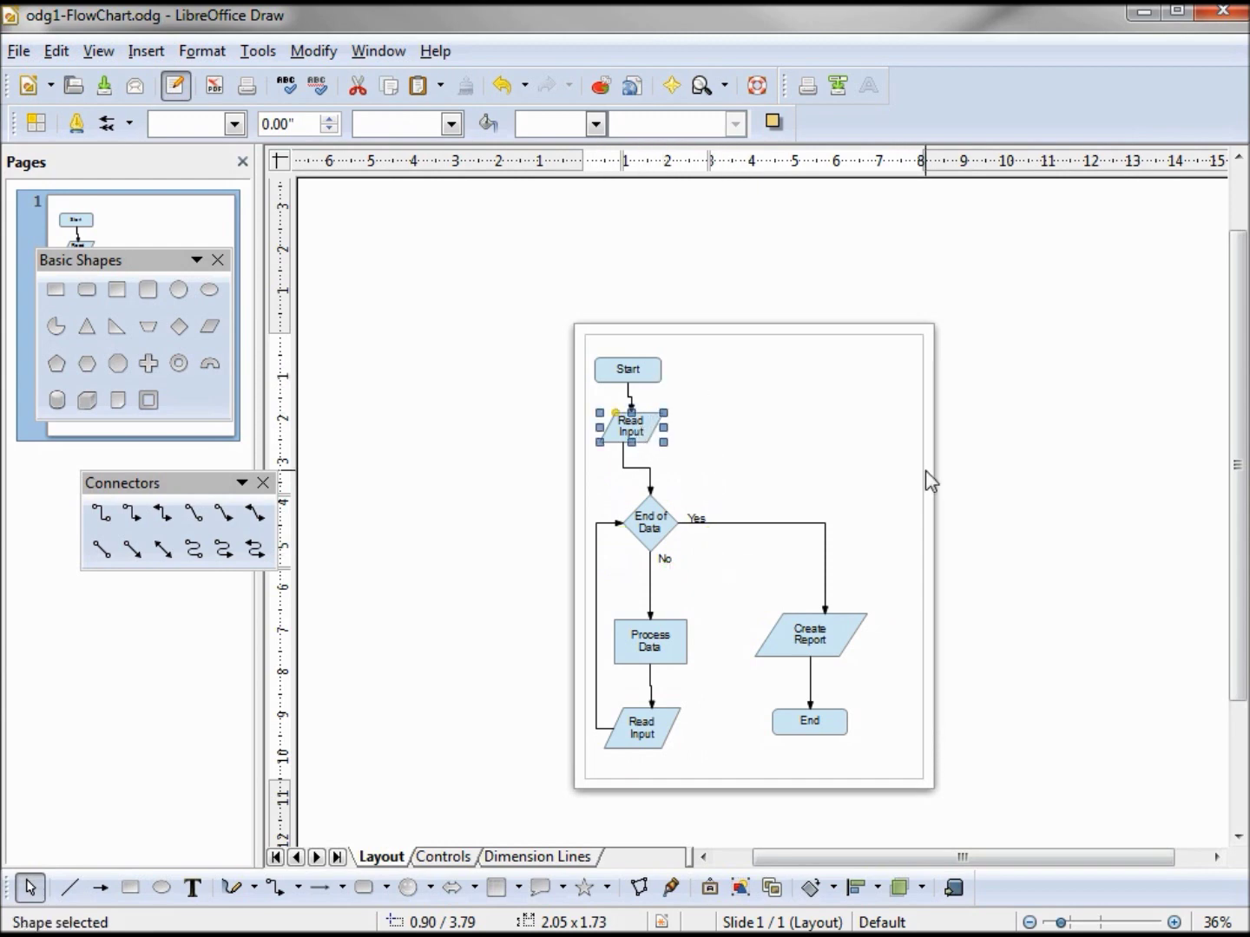
Nudge the top Read Input down and right to line up above the decision
{"action": "key", "text": "Down"}
{"action": "key", "text": "Down"}
{"action": "key", "text": "Down"}
{"action": "key", "text": "Down"}
{"action": "key", "text": "Down"}
{"action": "key", "text": "Down"}
{"action": "key", "text": "Down"}
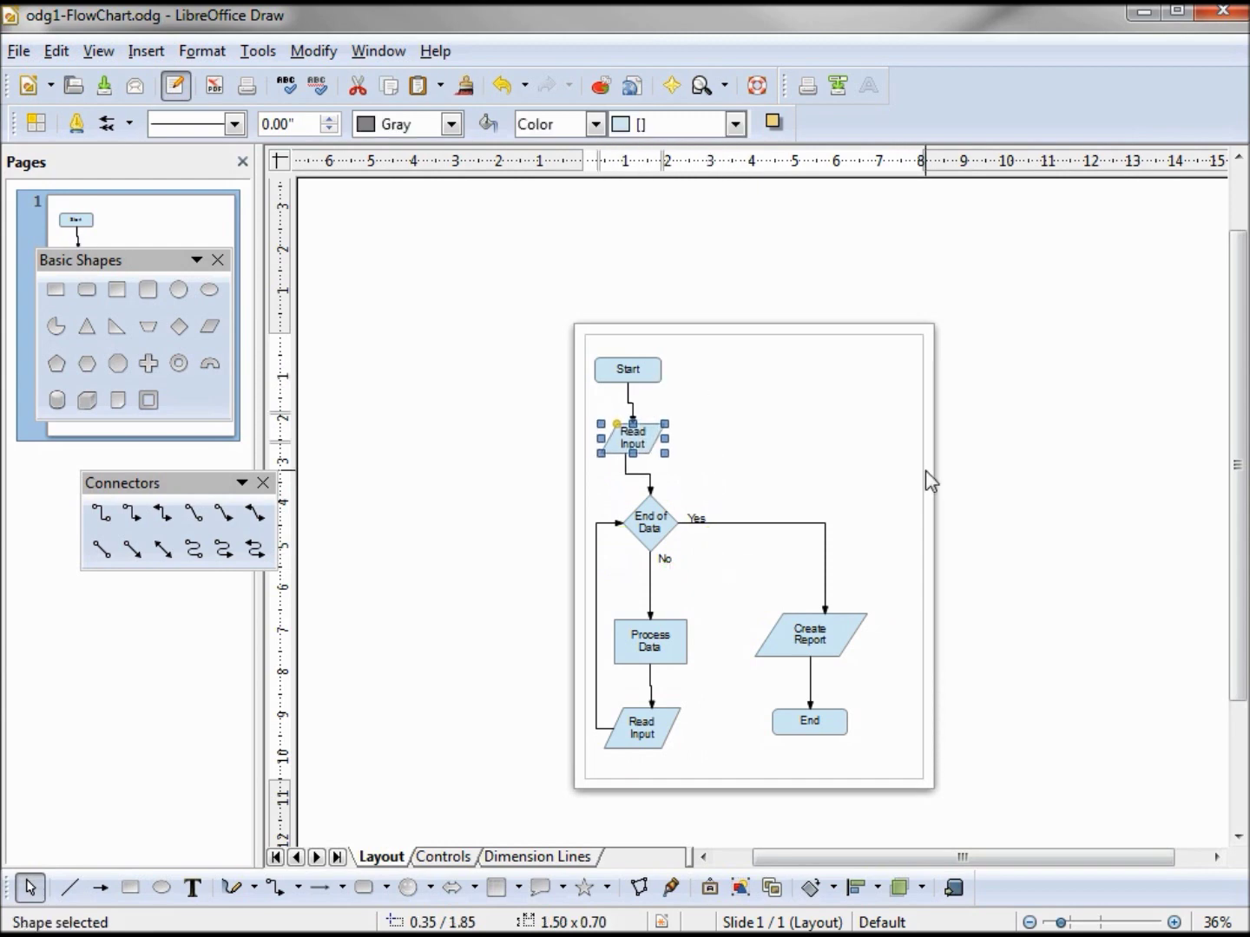
{"action": "key", "text": "Right"}
{"action": "key", "text": "Right"}
{"action": "key", "text": "Right"}
{"action": "key", "text": "Right"}
{"action": "key", "text": "Right"}
{"action": "key", "text": "Right"}
{"action": "key", "text": "Right"}
{"action": "key", "text": "Right"}
{"action": "key", "text": "Right"}
{"action": "key", "text": "Right"}
{"action": "key", "text": "Right"}
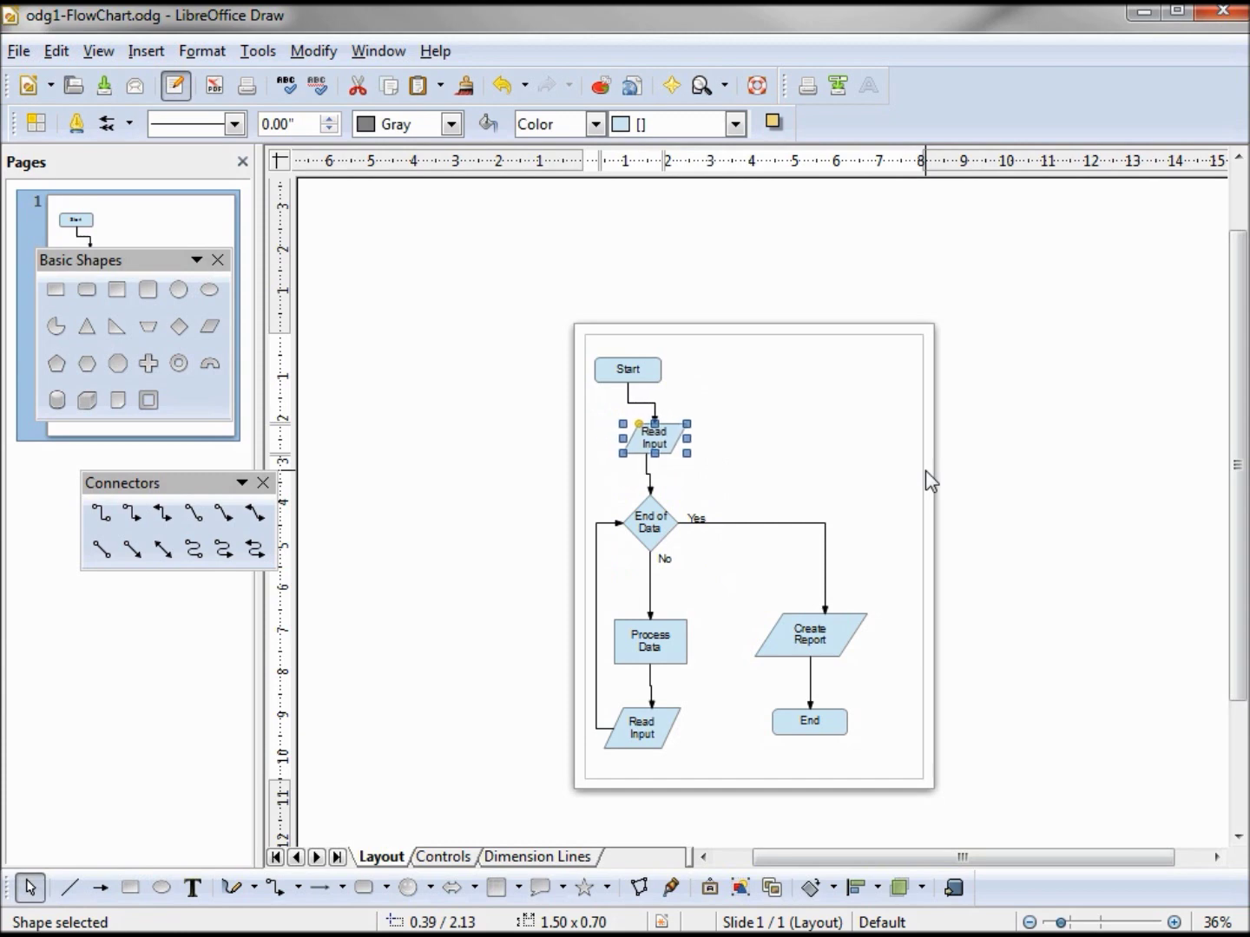
{"action": "key", "text": "Right"}
{"action": "key", "text": "Right"}
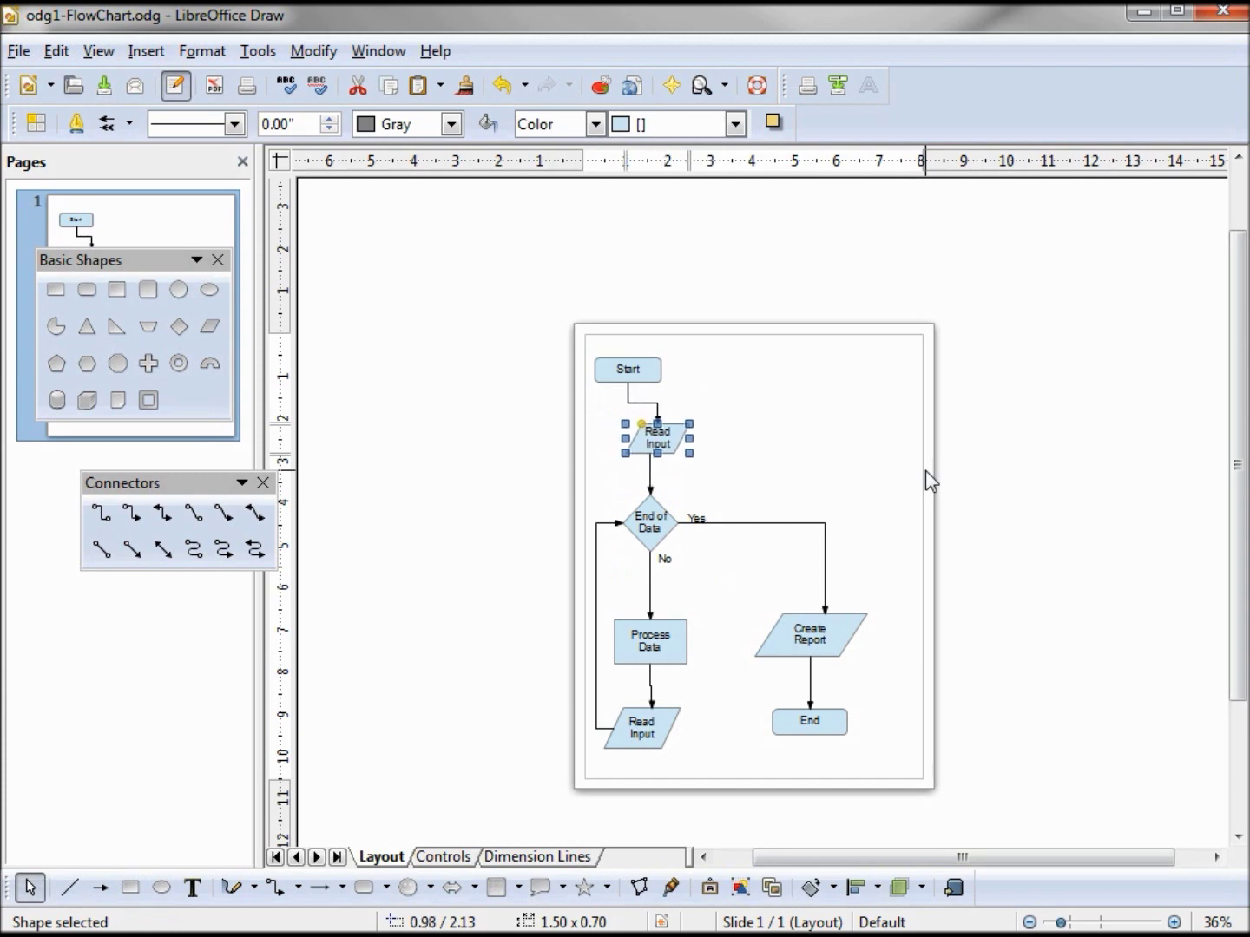
Shift Start right so it sits above Read Input
{"action": "left_click", "coordinate": [644, 366]}
{"action": "key", "text": "Right"}
{"action": "key", "text": "Right"}
{"action": "key", "text": "Right"}
{"action": "key", "text": "Right"}
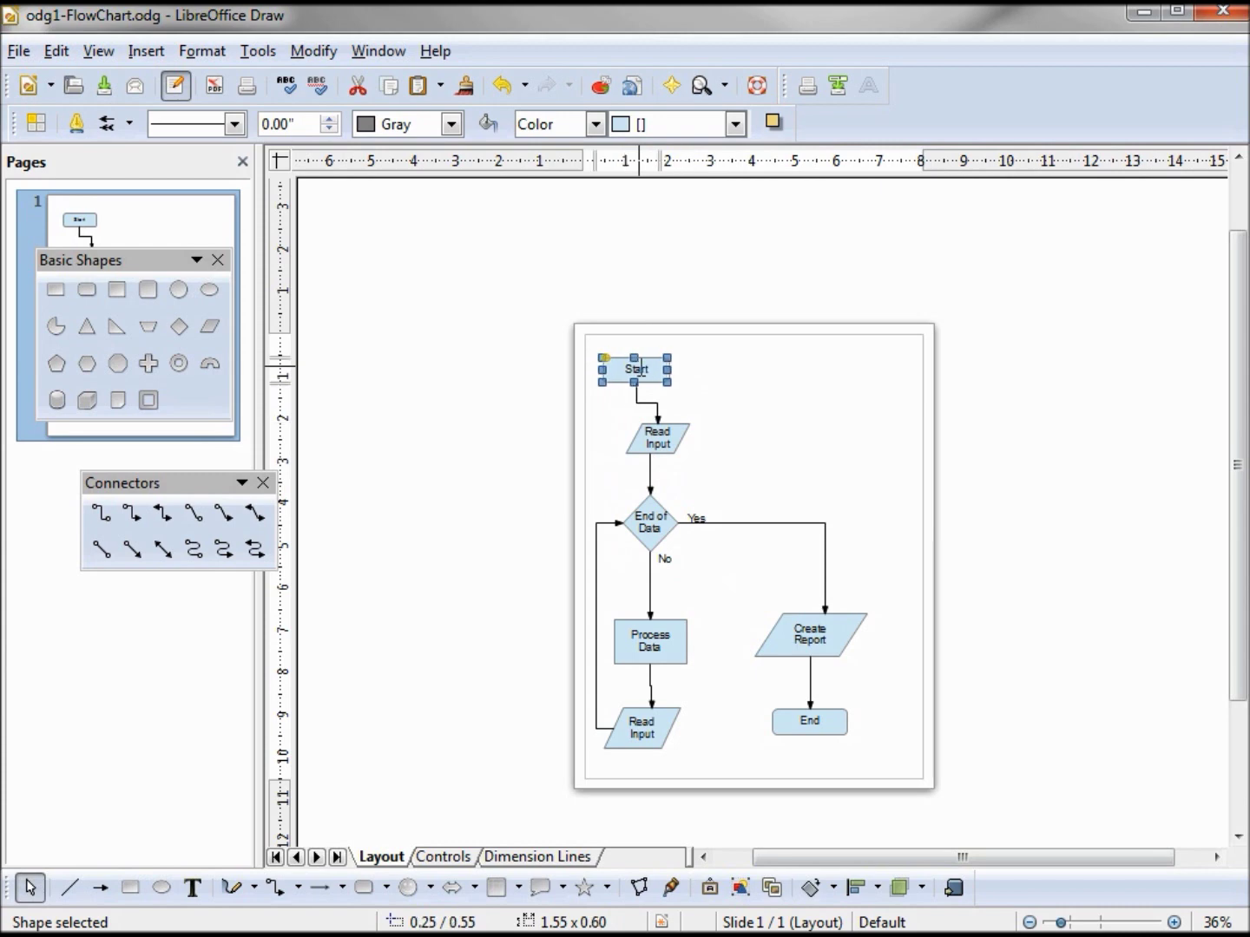
{"action": "key", "text": "Right"}
{"action": "key", "text": "Right"}
{"action": "key", "text": "Right"}
{"action": "key", "text": "Right"}
{"action": "key", "text": "Right"}
{"action": "key", "text": "Right"}
{"action": "key", "text": "Right"}
{"action": "key", "text": "Right"}
{"action": "key", "text": "Right"}
{"action": "key", "text": "Right"}
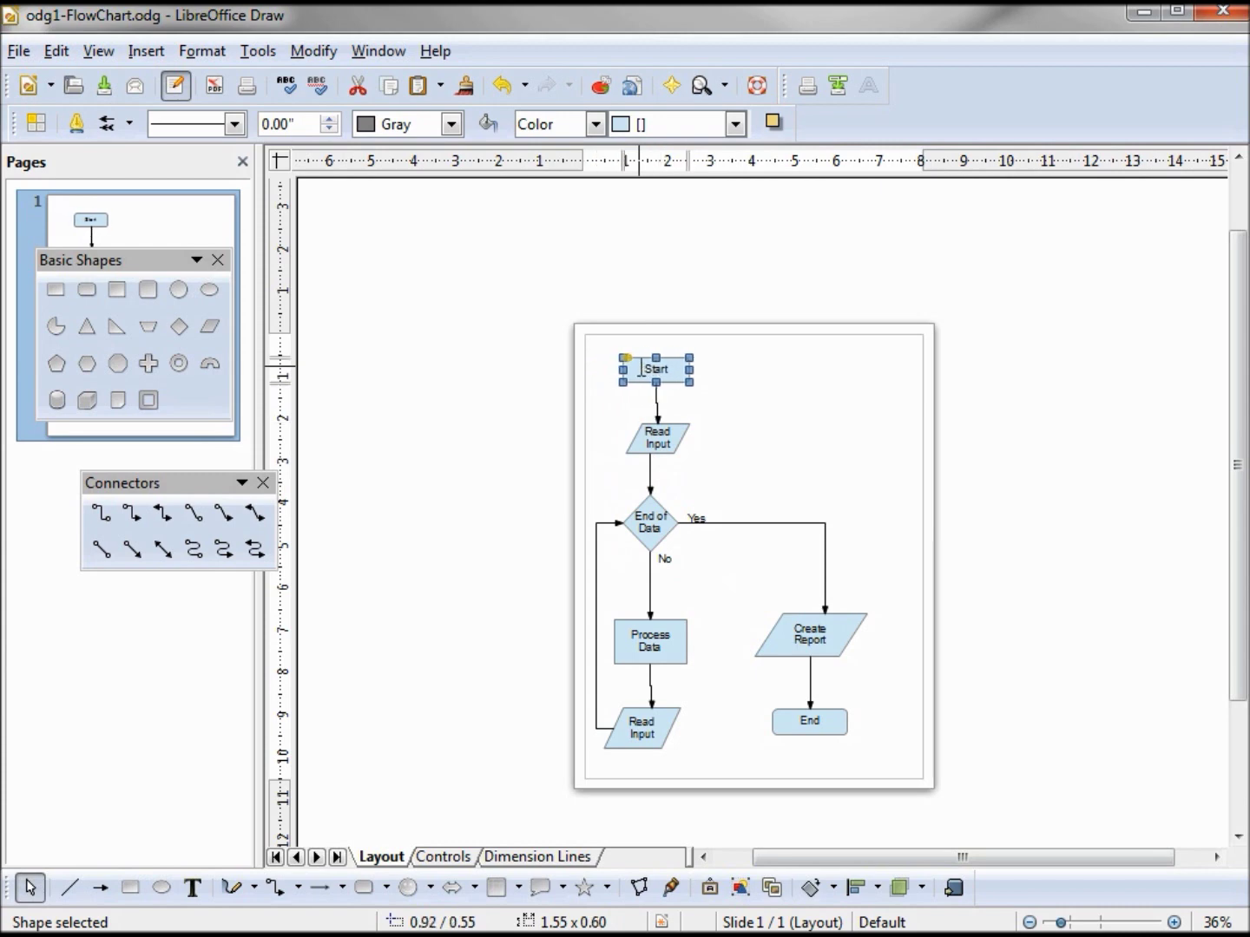
{"action": "left_click", "coordinate": [770, 388]}
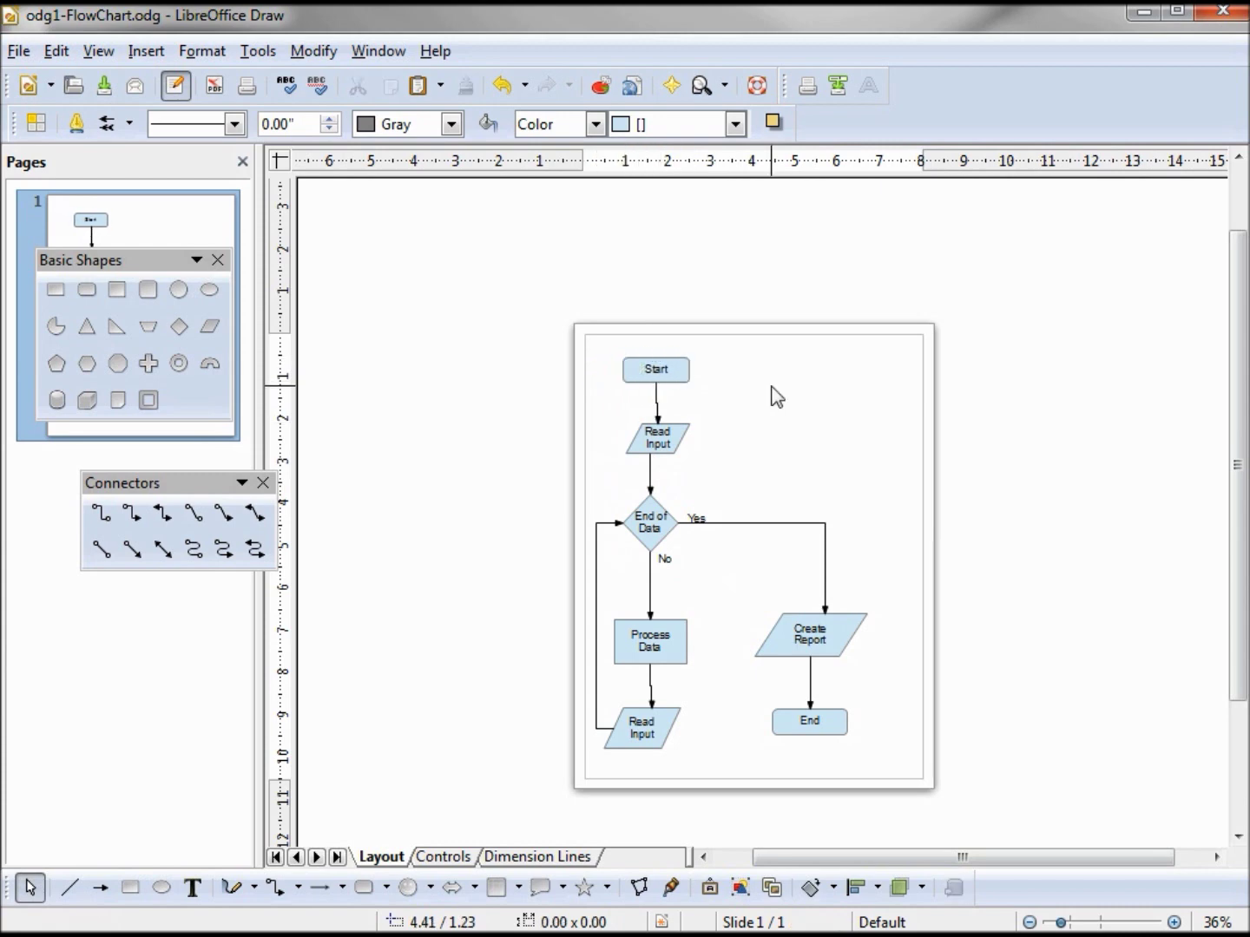